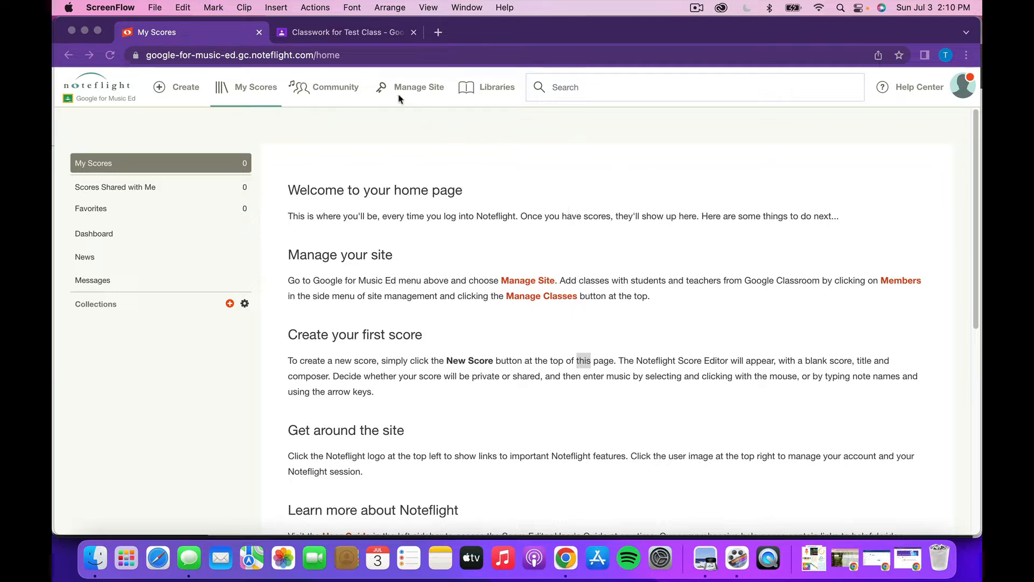
# Step: Add the Google Classroom class "Test Class - Google for Music Educators" to the site's members, and run a class sync
pyautogui.click(423, 87)
pyautogui.click(423, 88)
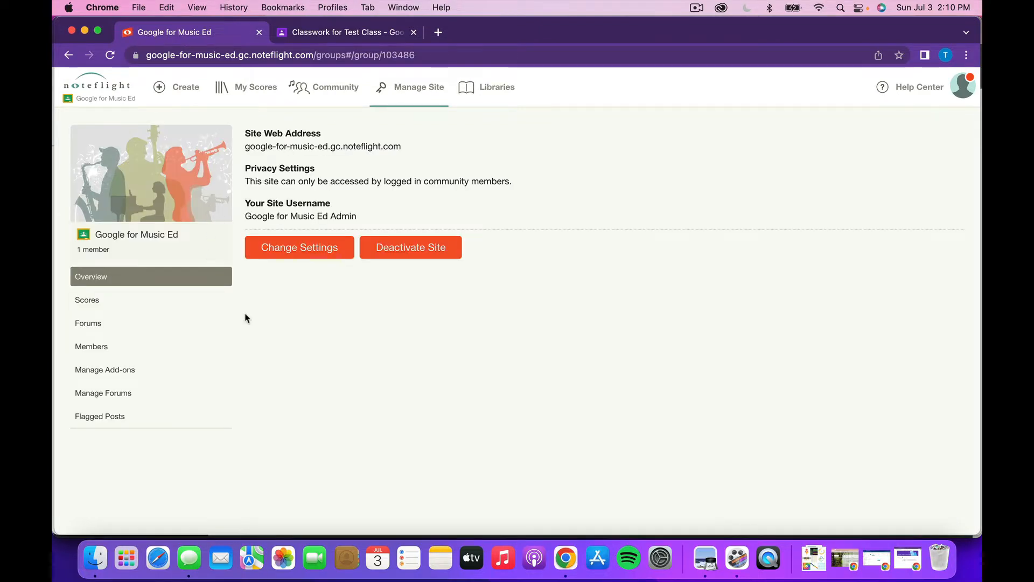
pyautogui.click(93, 352)
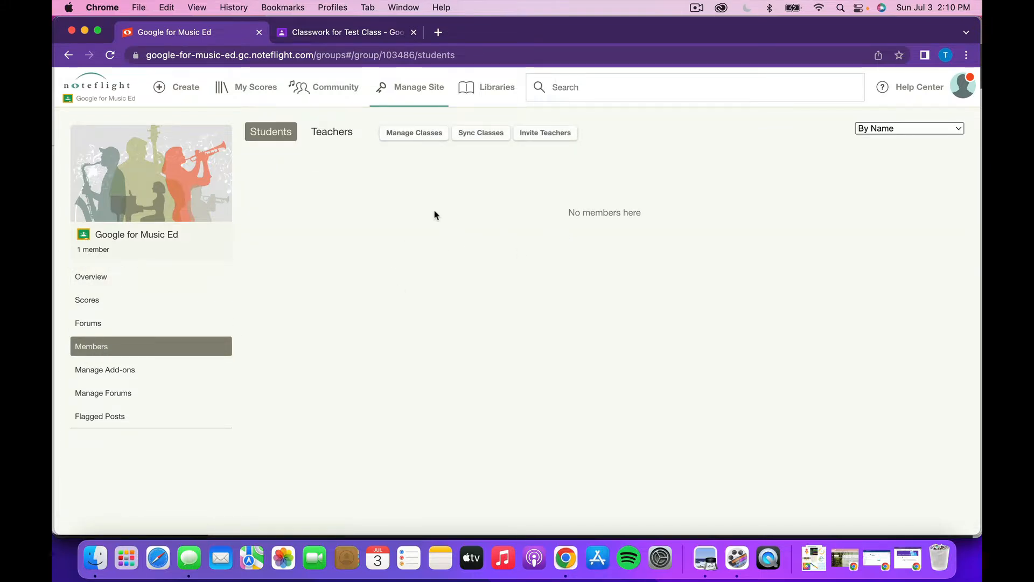
pyautogui.click(405, 133)
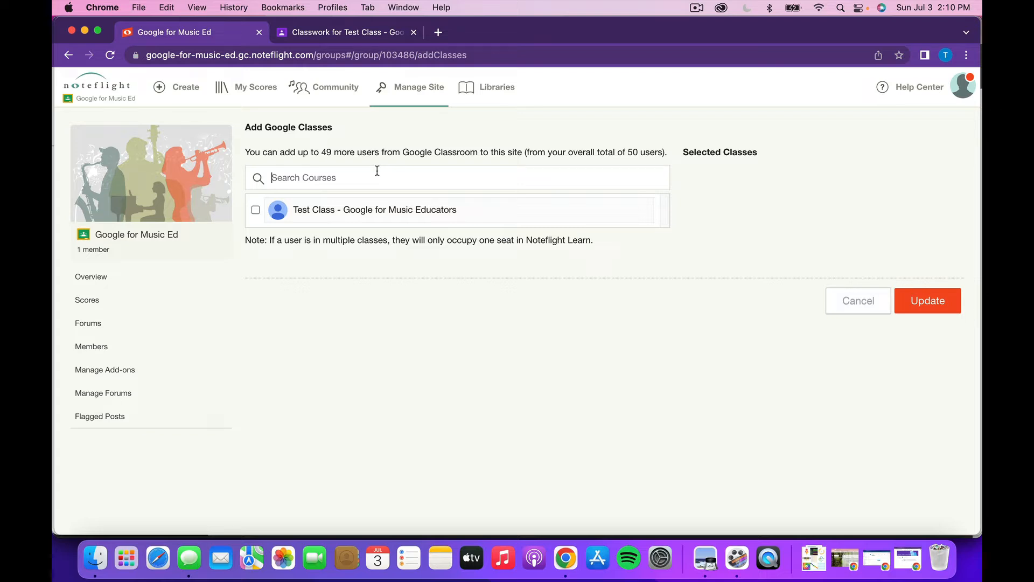
pyautogui.click(256, 210)
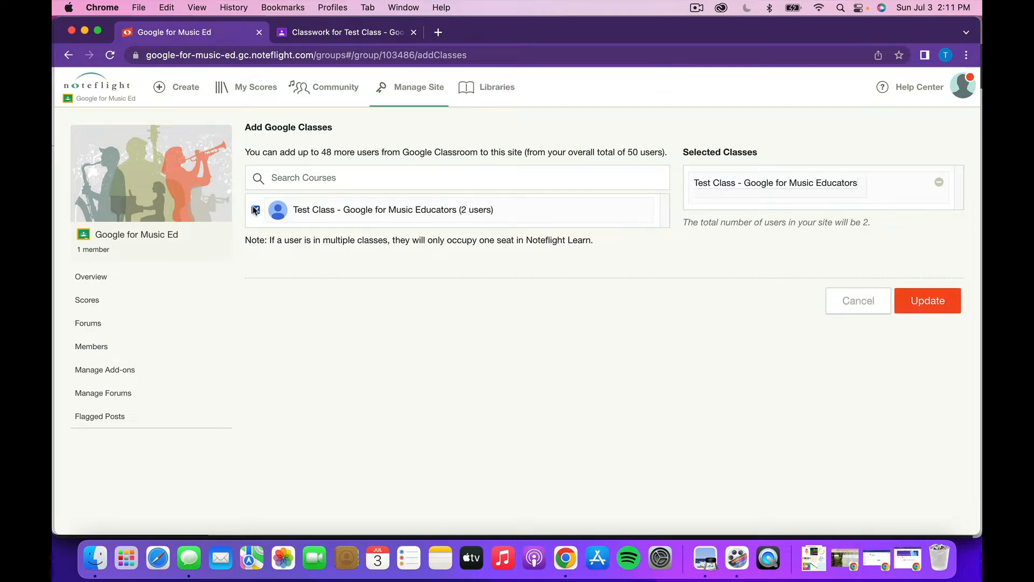
pyautogui.click(932, 302)
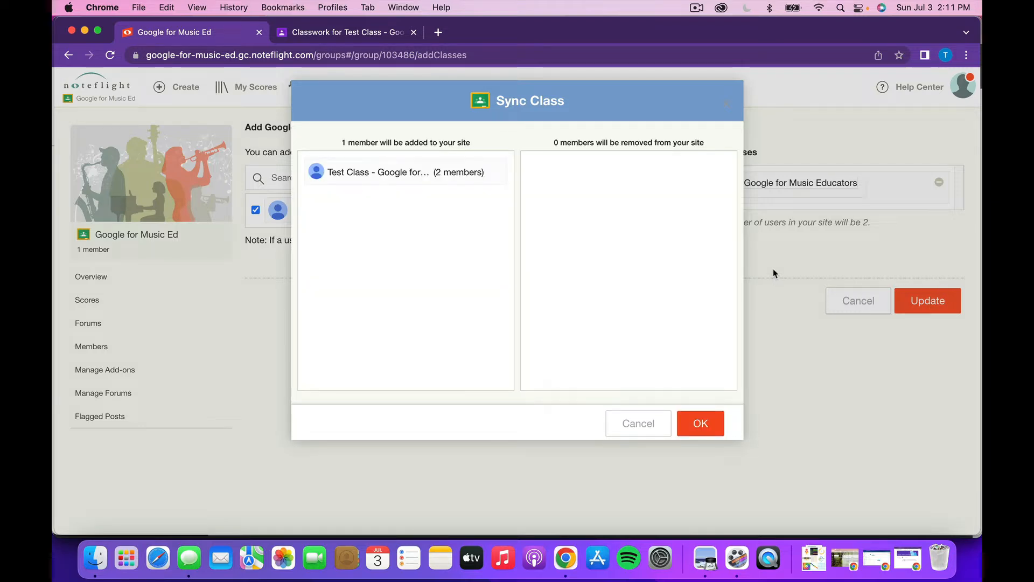
pyautogui.click(700, 424)
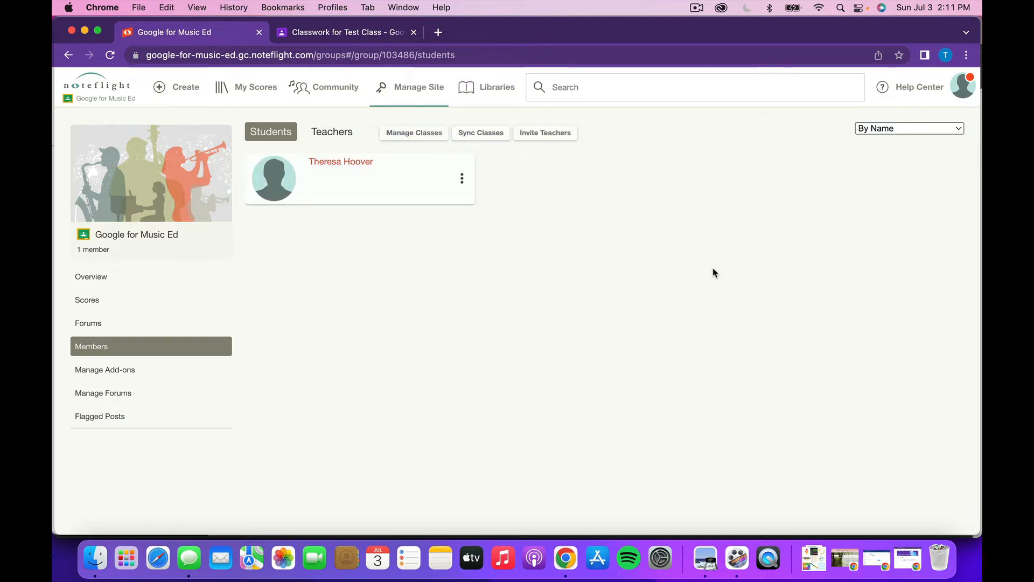
pyautogui.click(494, 139)
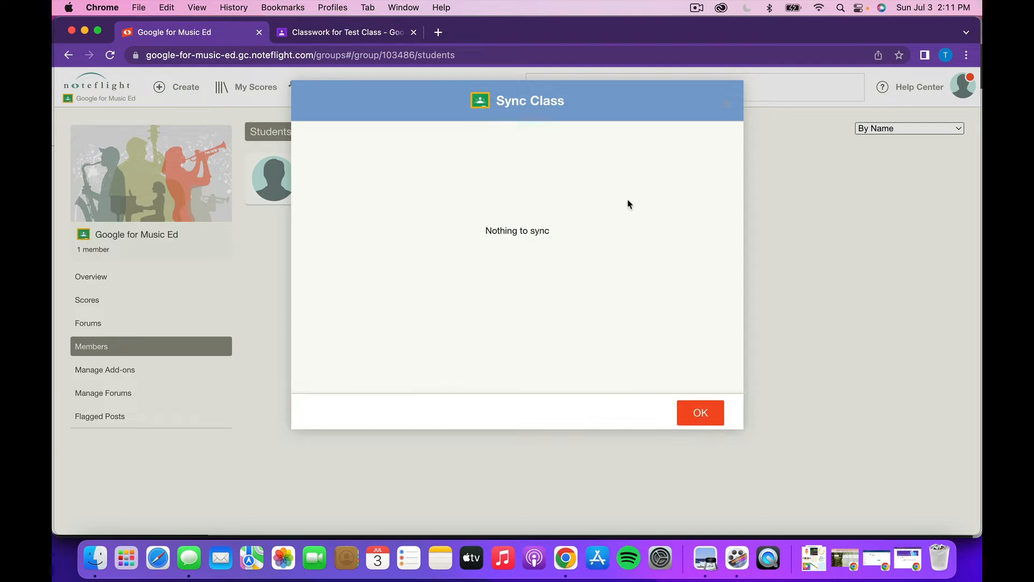
pyautogui.click(699, 414)
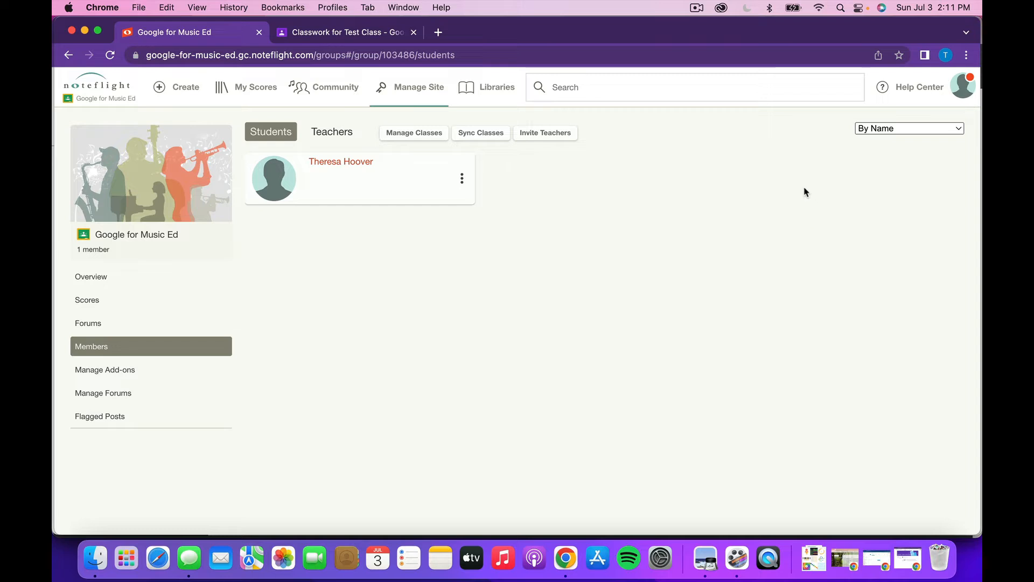
# Step: Create a new score from a blank Treble Clef score sheet
pyautogui.click(101, 92)
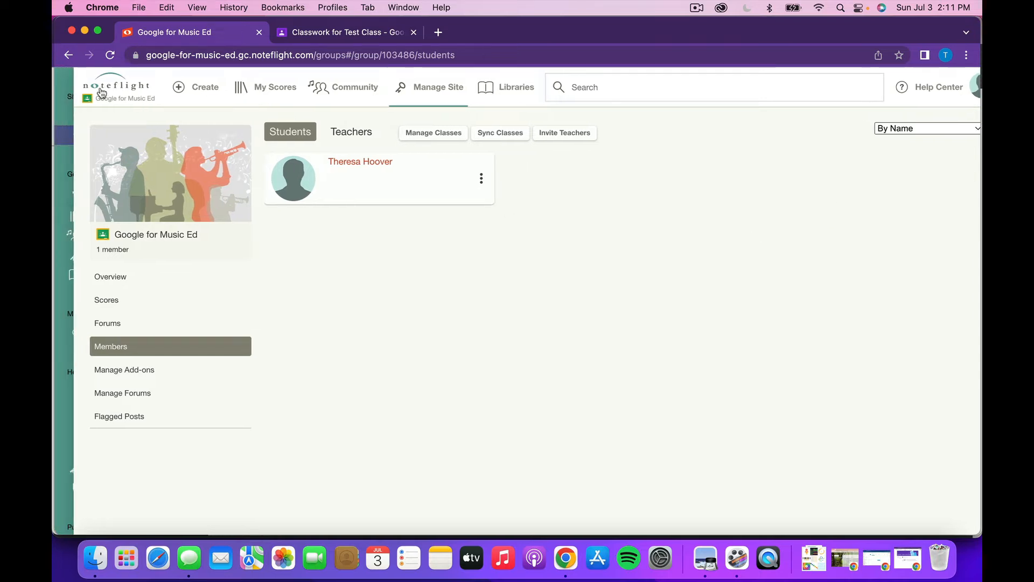
pyautogui.click(179, 89)
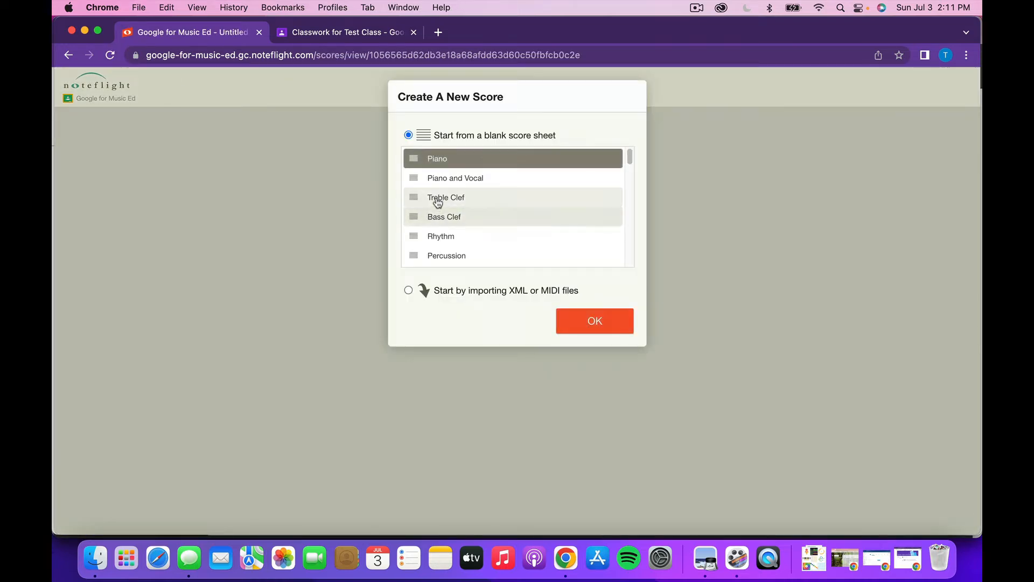
pyautogui.click(438, 199)
pyautogui.click(602, 324)
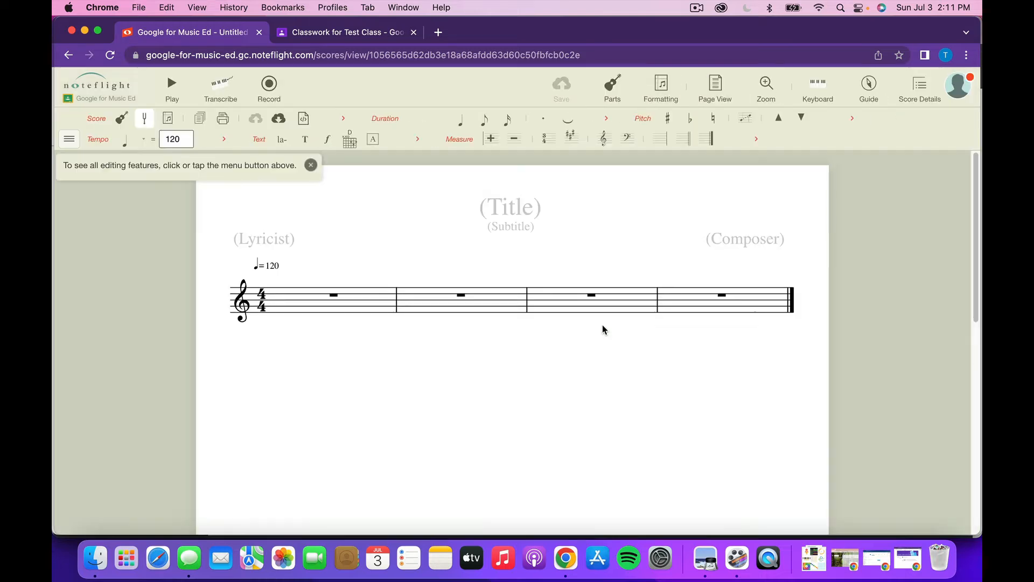
# Step: Title the score "Test Composition"
pyautogui.click(517, 203)
pyautogui.write('Test')
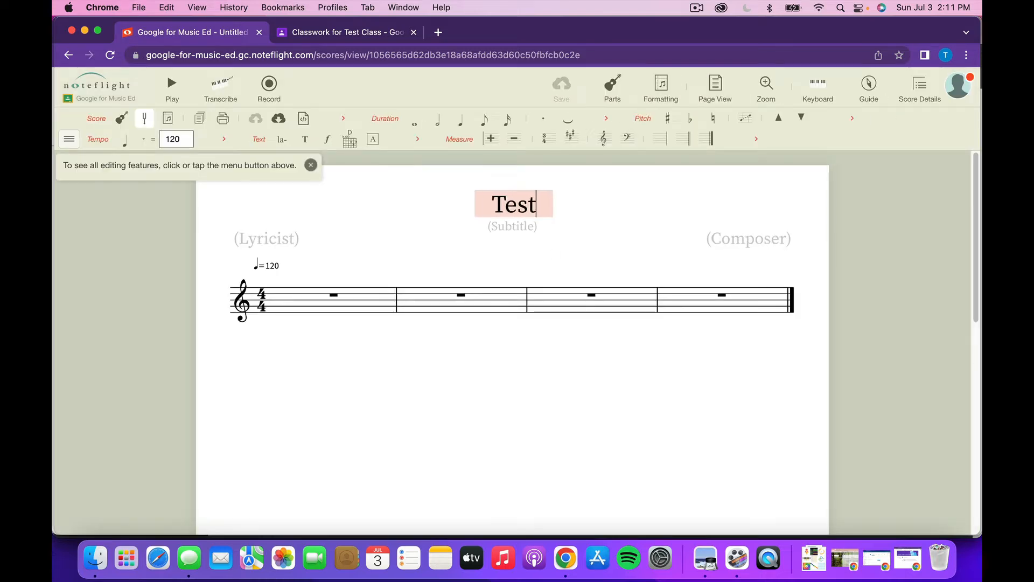
pyautogui.write(' Assignme')
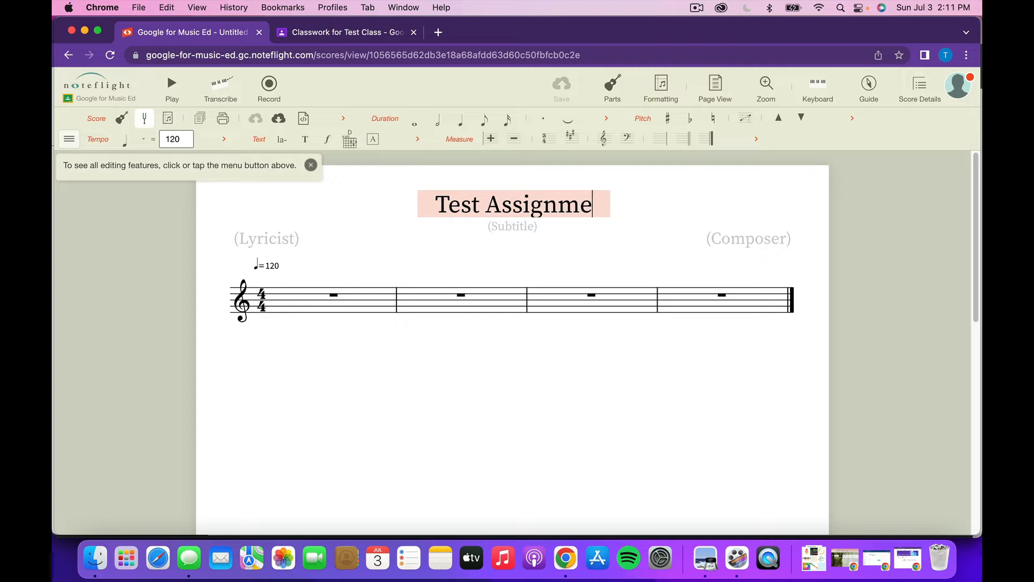
pyautogui.press('BackSpace')
pyautogui.press('BackSpace')
pyautogui.press('BackSpace')
pyautogui.press('BackSpace')
pyautogui.press('BackSpace')
pyautogui.press('BackSpace')
pyautogui.press('BackSpace')
pyautogui.press('BackSpace')
pyautogui.write('COm')
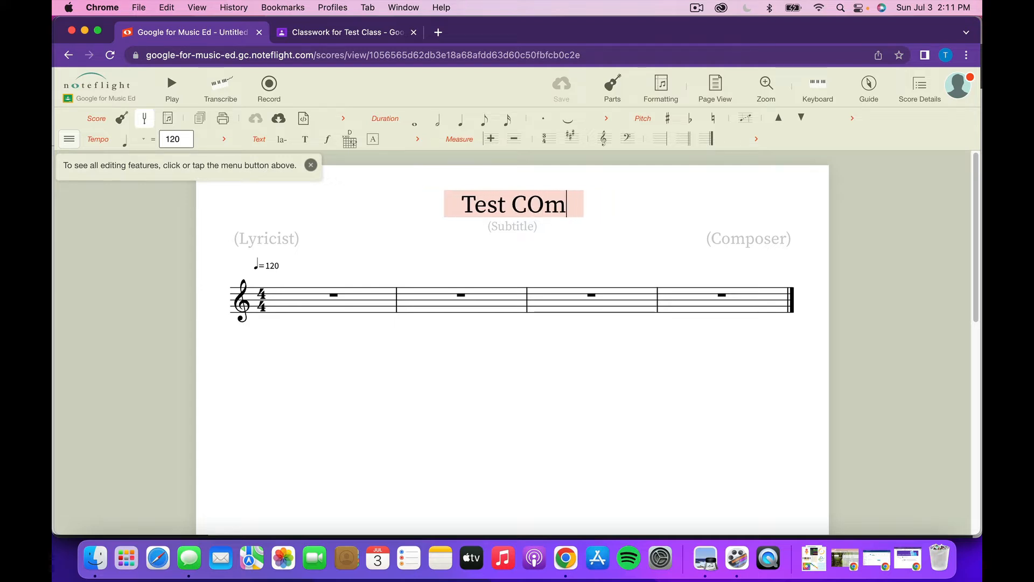
pyautogui.press('BackSpace')
pyautogui.press('BackSpace')
pyautogui.write('omposition')
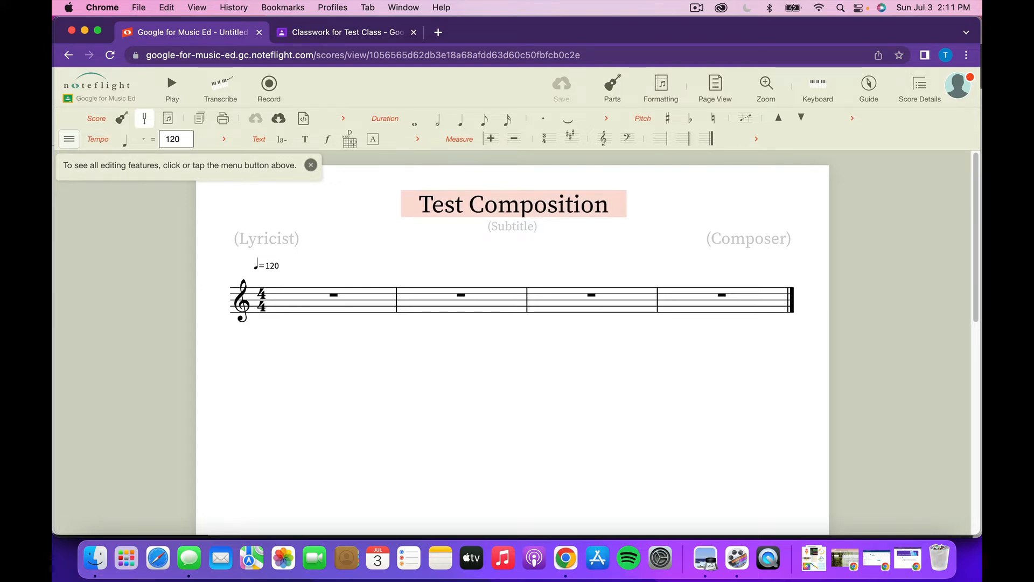
pyautogui.click(326, 208)
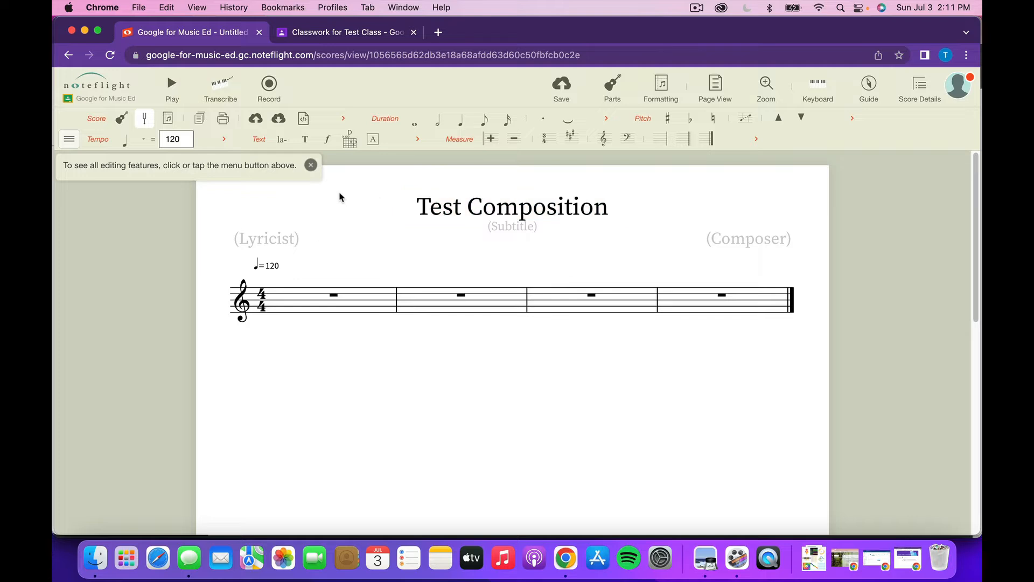
# Step: Show the score's prompt text, set it to "Compose a melody that is 8 measures long." and save the score
pyautogui.click(69, 139)
pyautogui.moveTo(115, 302)
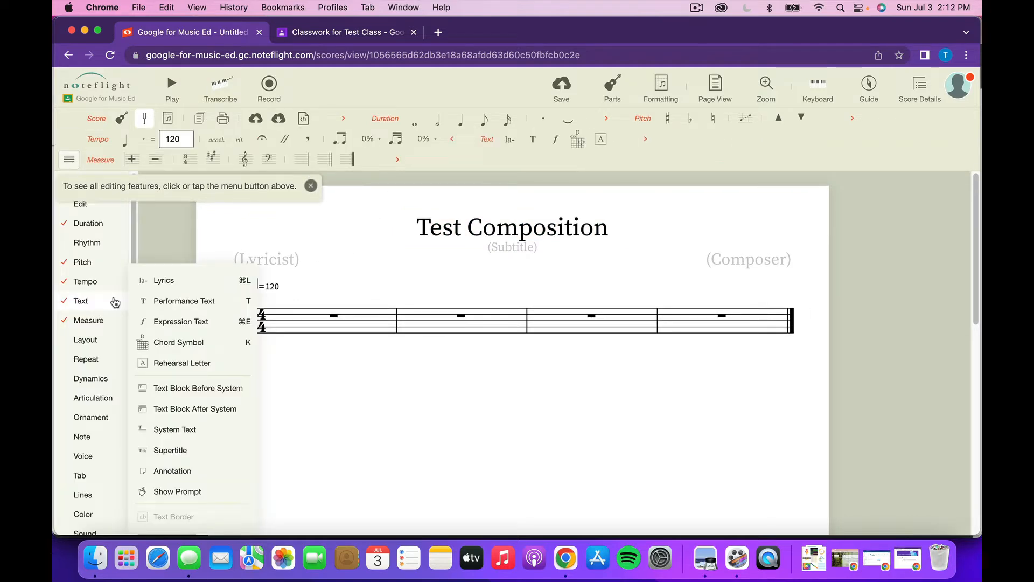
pyautogui.click(194, 499)
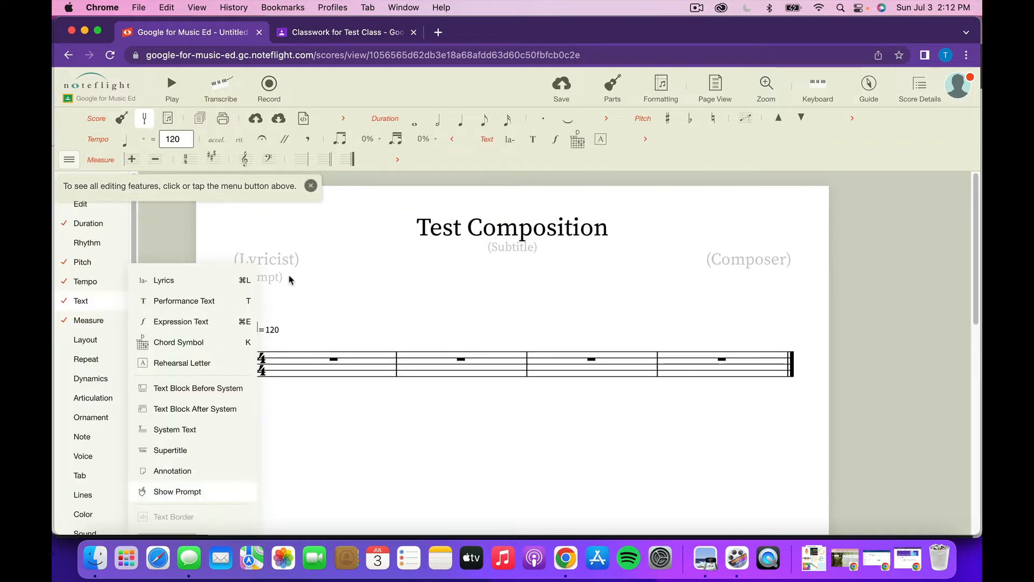
pyautogui.click(275, 277)
pyautogui.write('Crea')
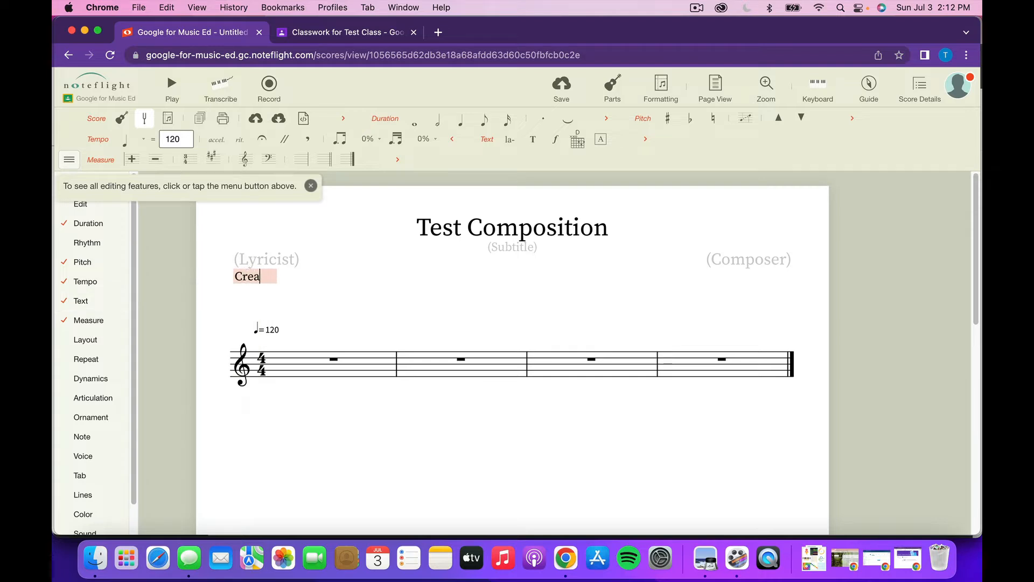
pyautogui.press('BackSpace')
pyautogui.press('BackSpace')
pyautogui.press('BackSpace')
pyautogui.write('ompose a melody t')
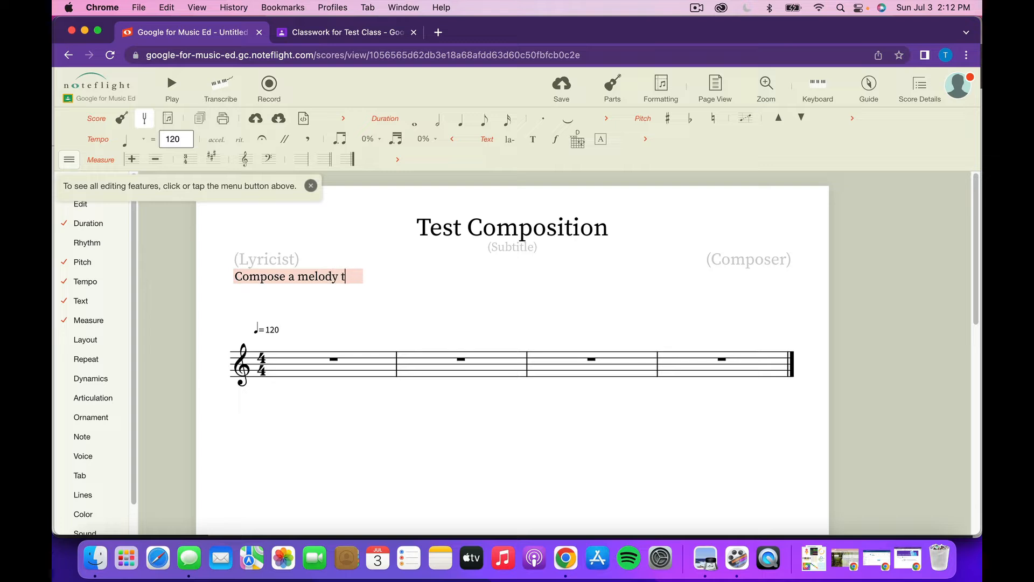
pyautogui.write('hat is 8 measures o')
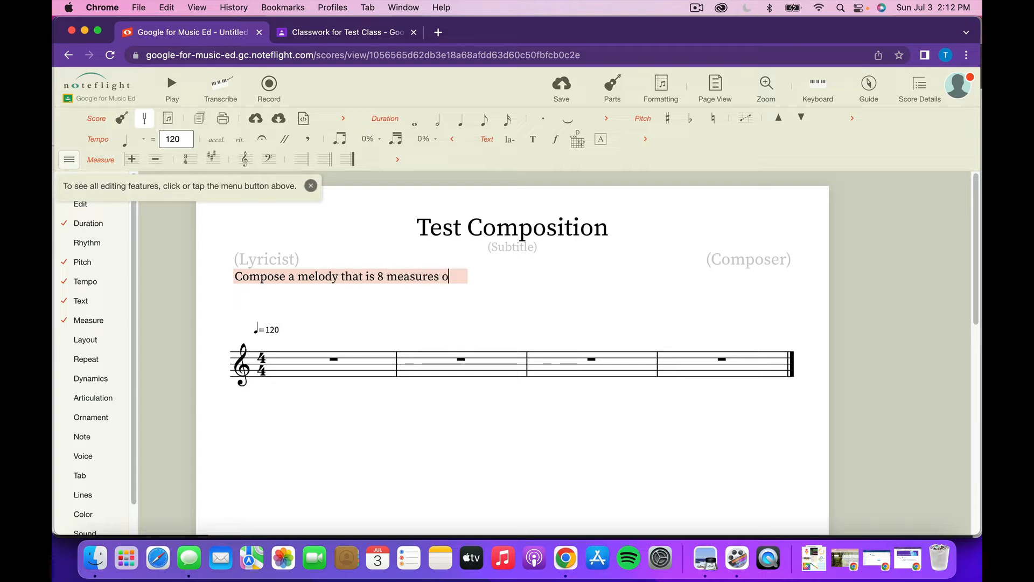
pyautogui.press('BackSpace')
pyautogui.write('long.')
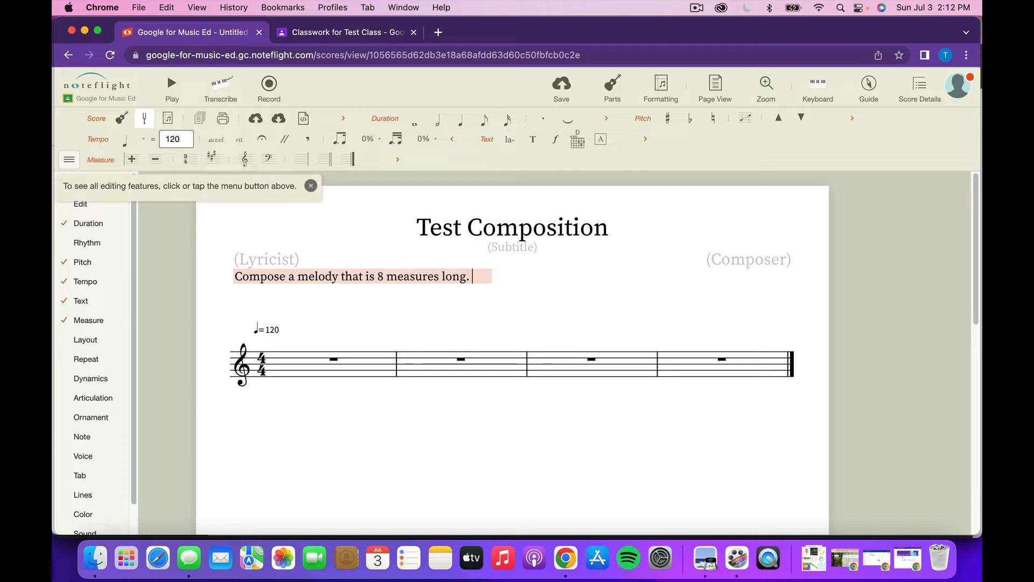
pyautogui.click(761, 211)
pyautogui.click(562, 90)
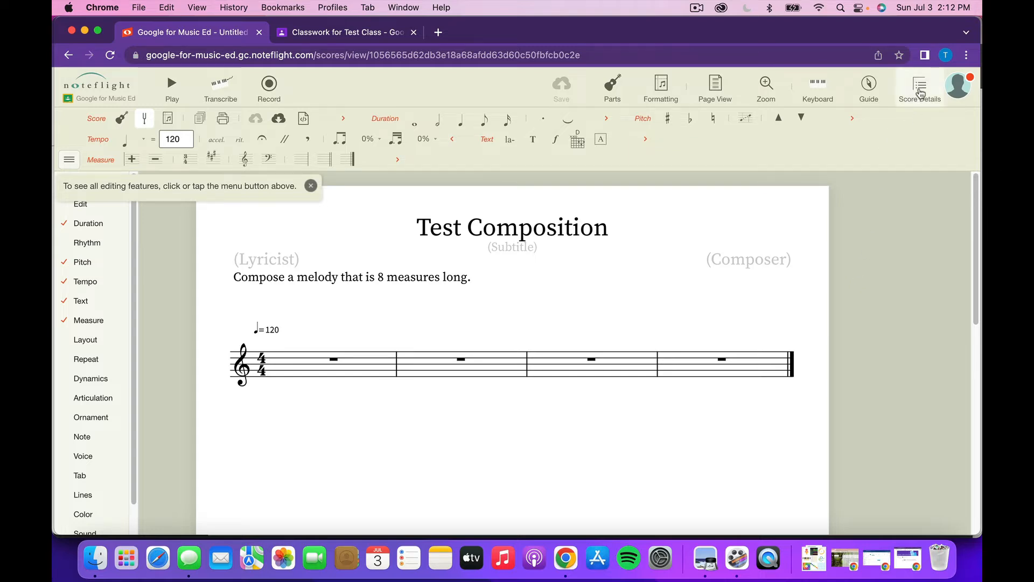
# Step: Start a Google Classroom assignment from the score's sharing details and select Test Class - Google for Music Educators Summer 2022 as its class
pyautogui.click(921, 93)
pyautogui.scroll(-3, 817, 220)
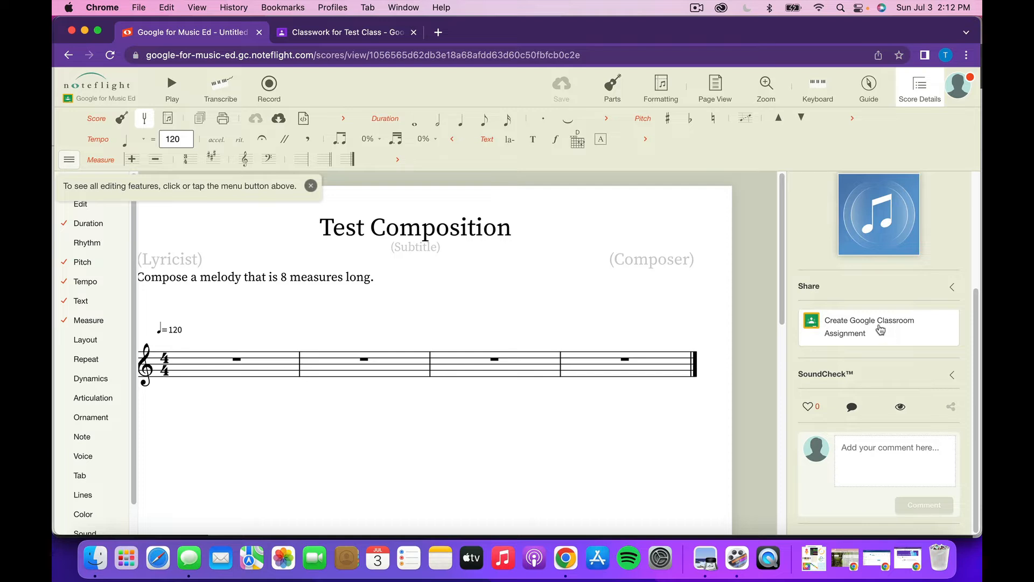
pyautogui.click(880, 330)
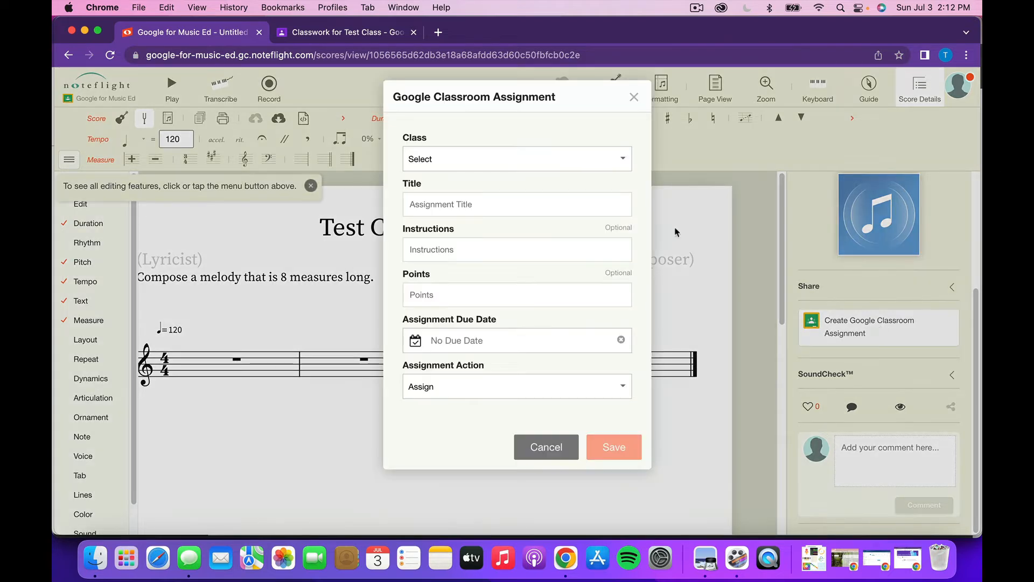
pyautogui.click(479, 161)
pyautogui.click(446, 180)
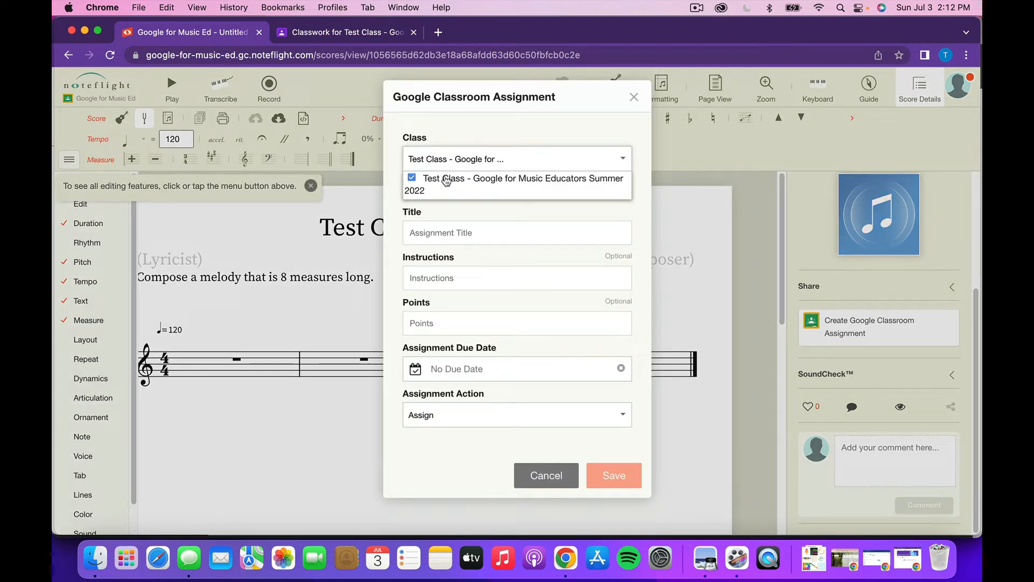
# Step: Title the assignment "Test Composition", give it 10 points, keep the Assign action and save it
pyautogui.click(466, 237)
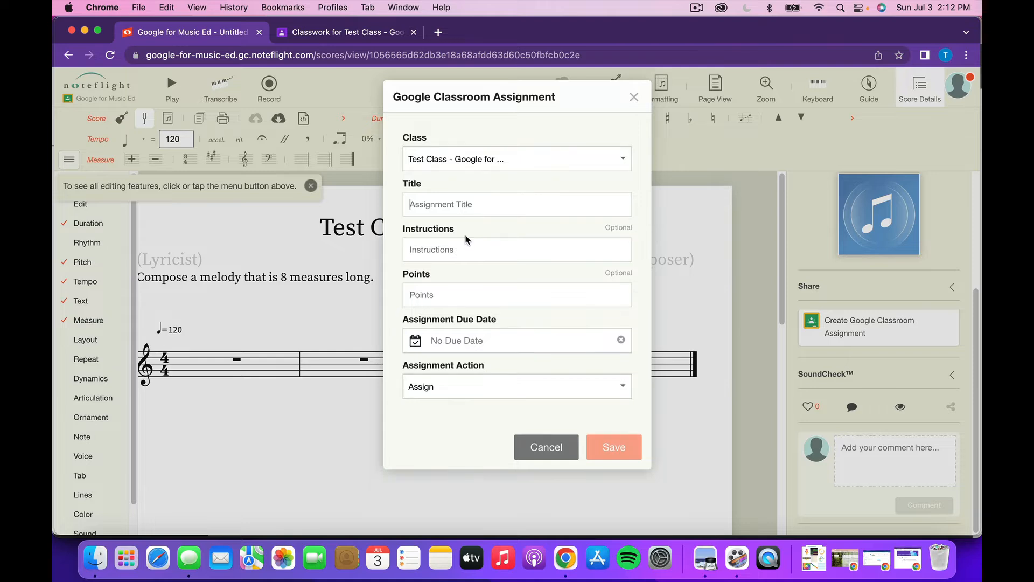
pyautogui.write('Test Composition')
pyautogui.click(462, 296)
pyautogui.write('10')
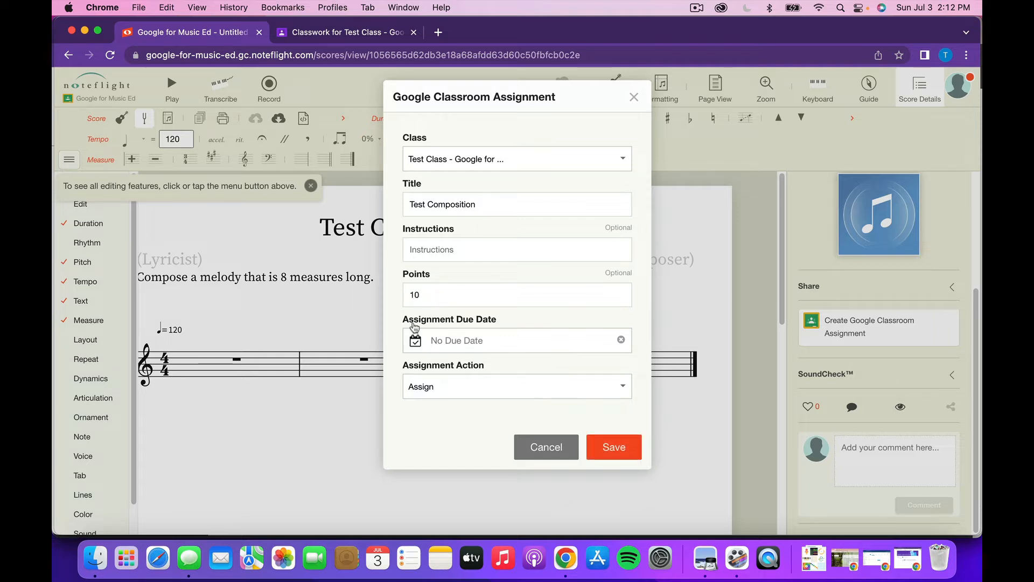
pyautogui.click(527, 394)
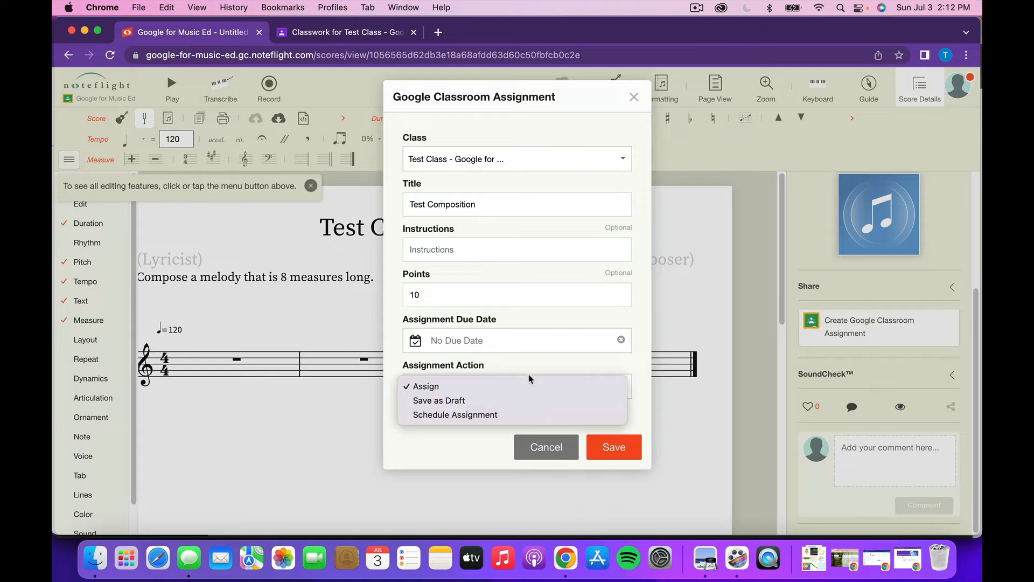
pyautogui.click(530, 385)
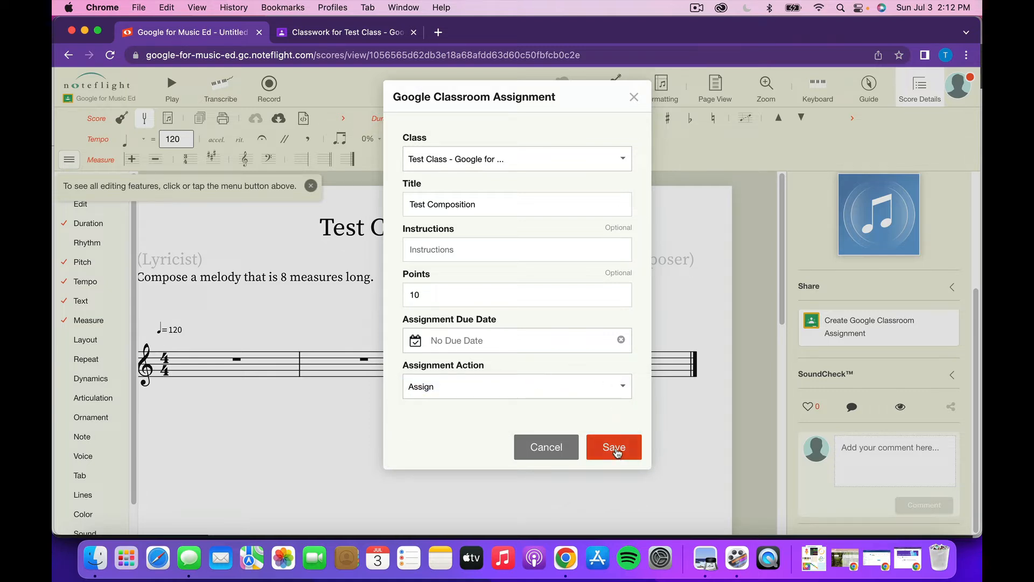
pyautogui.click(615, 448)
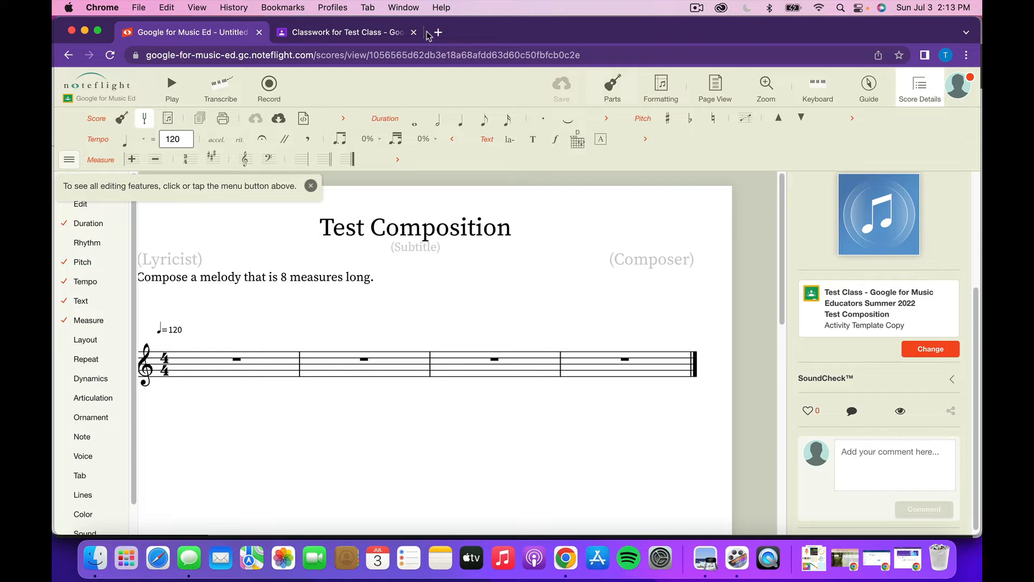
# Step: Switch to Google Classroom, refresh the class's Classwork page, dismiss the topic tip and expand the Test Composition assignment
pyautogui.click(347, 34)
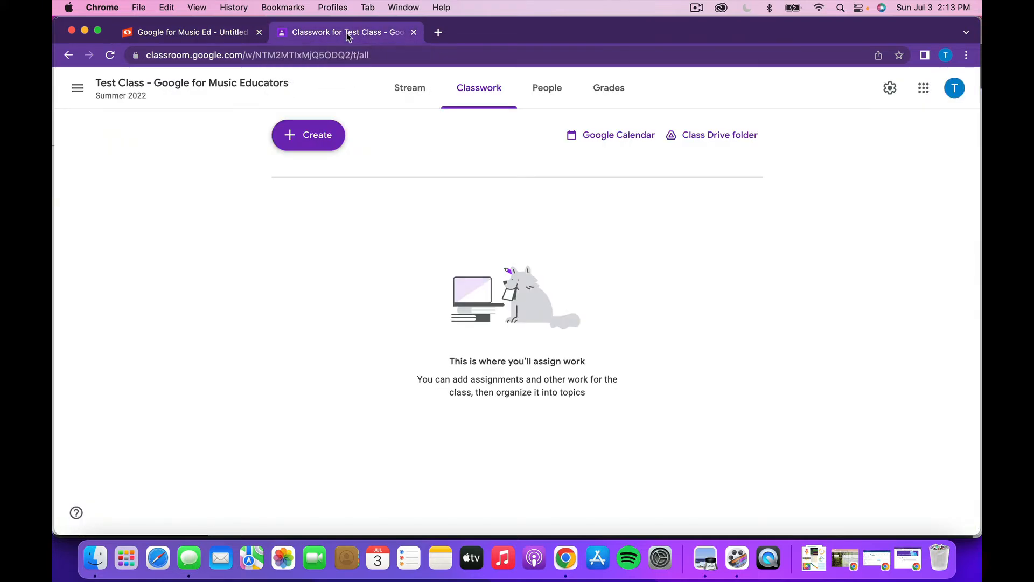
pyautogui.click(110, 55)
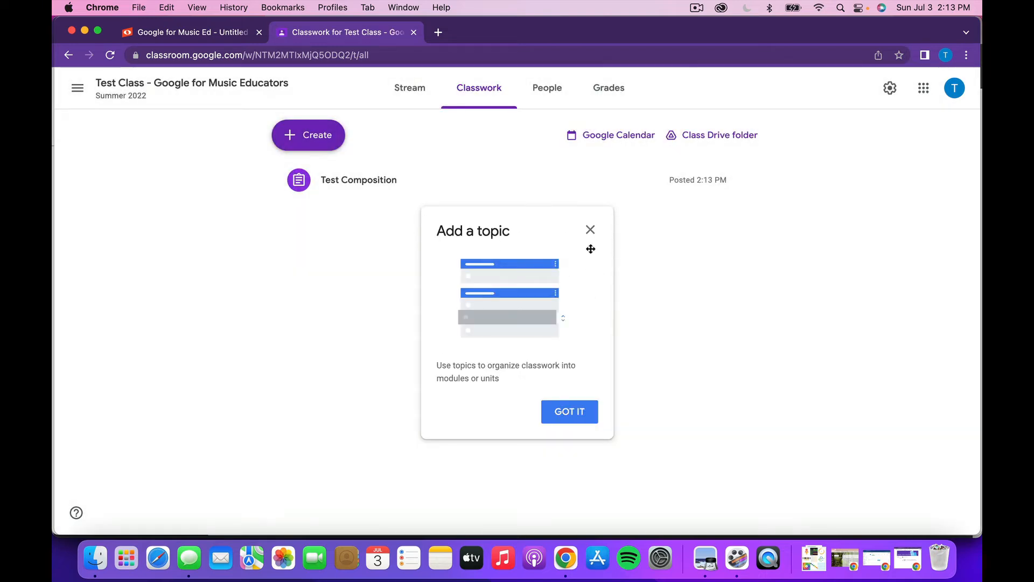
pyautogui.click(591, 230)
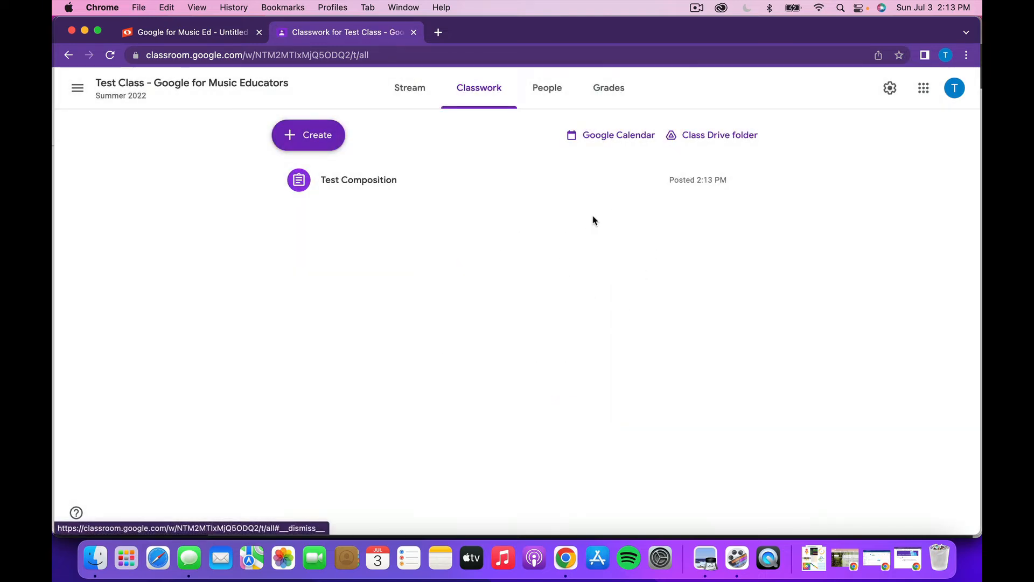
pyautogui.click(356, 180)
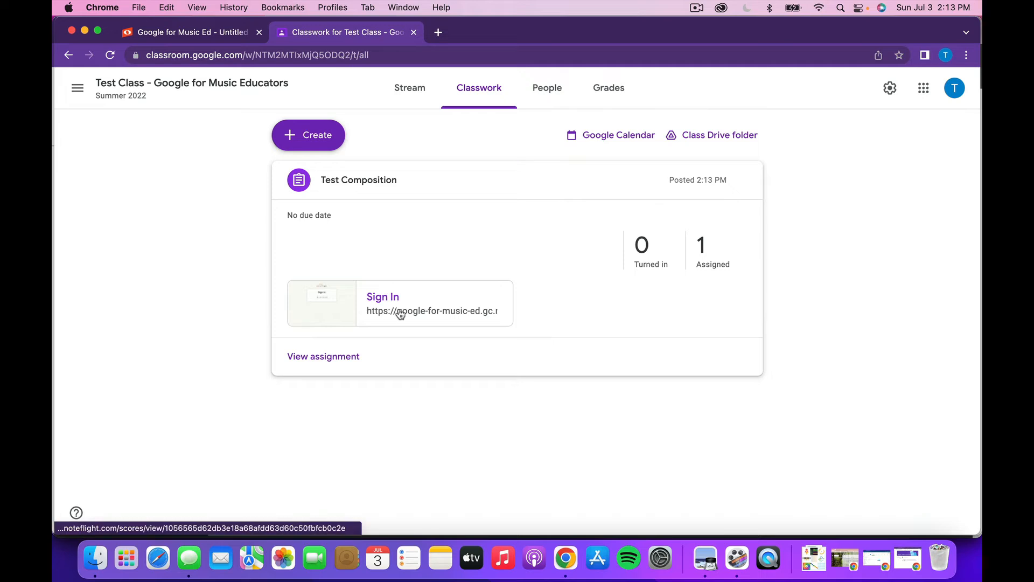
# Step: Open the Test Composition assignment, check the student's submission entry in its student work, and return to the assignment instructions
pyautogui.click(346, 360)
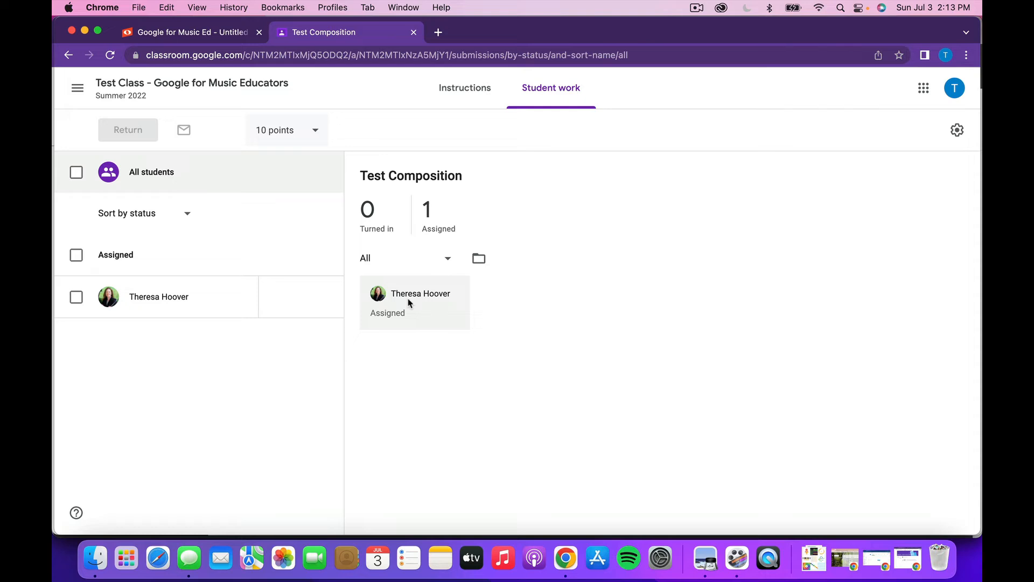
pyautogui.click(197, 304)
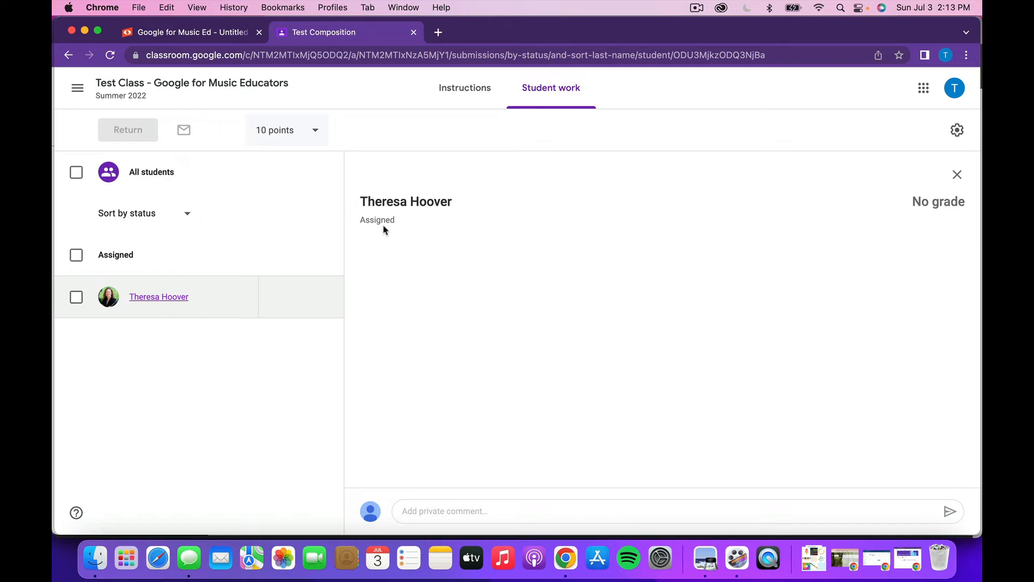
pyautogui.click(463, 90)
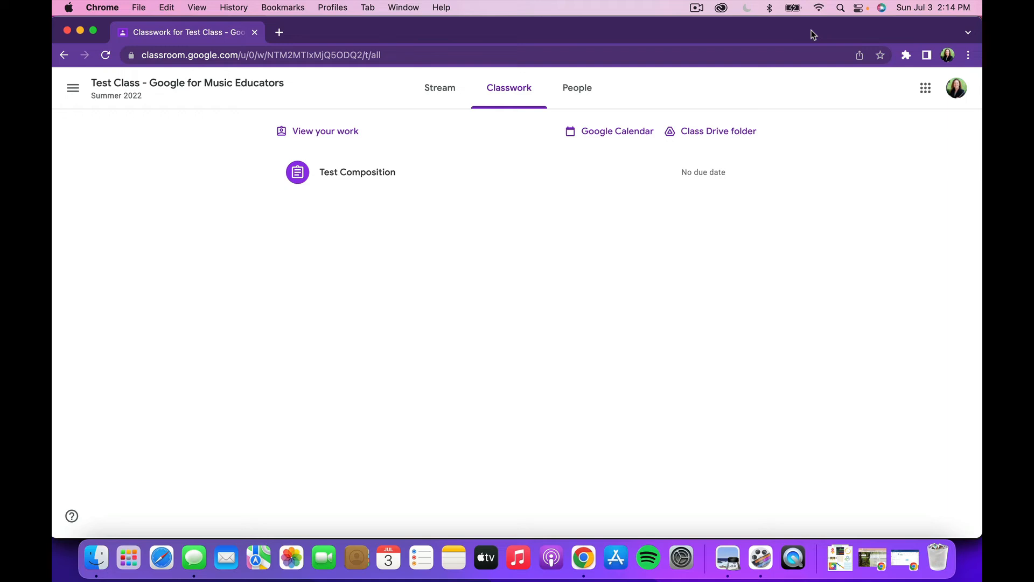
# Step: From the student's Classwork page, open the Test Composition assignment, follow its attached link and sign in to Noteflight with the student's Google account
pyautogui.click(391, 176)
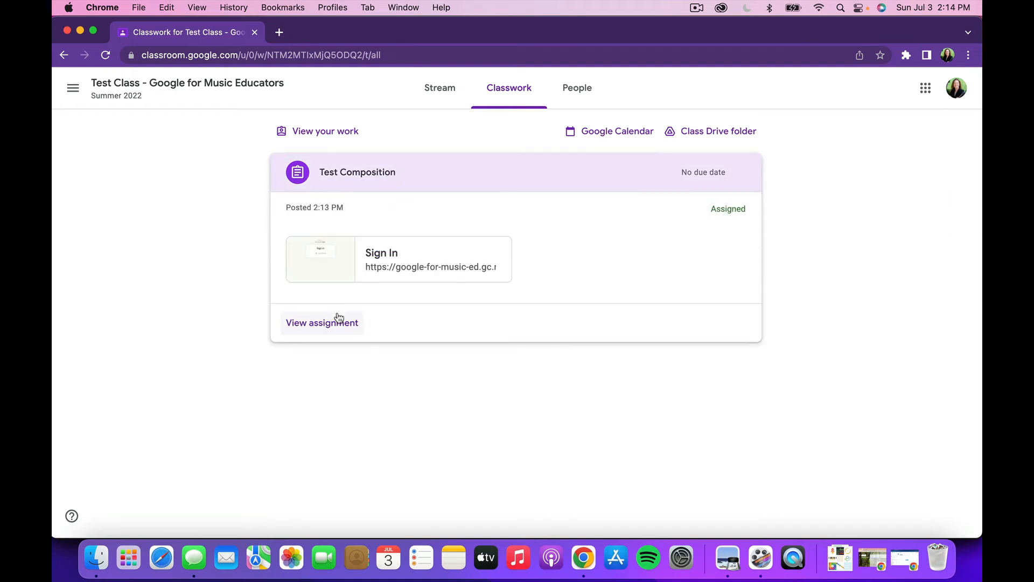
pyautogui.click(339, 318)
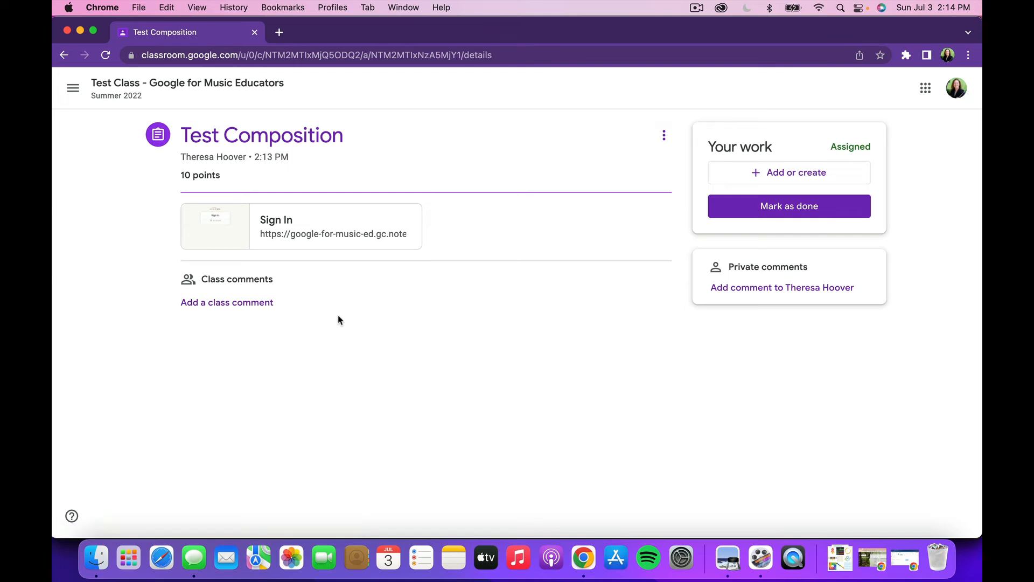
pyautogui.click(270, 224)
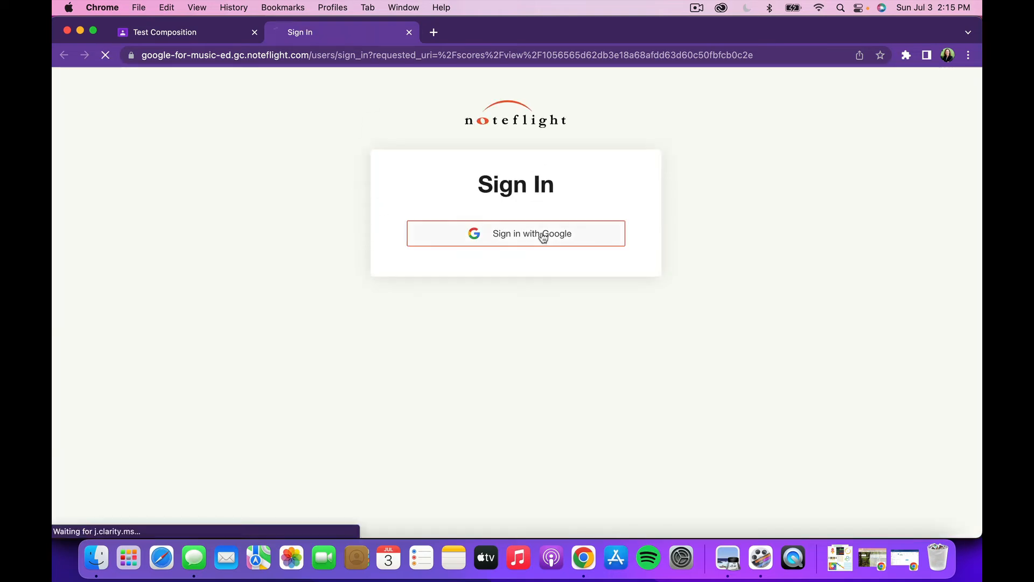
pyautogui.click(543, 237)
pyautogui.click(486, 260)
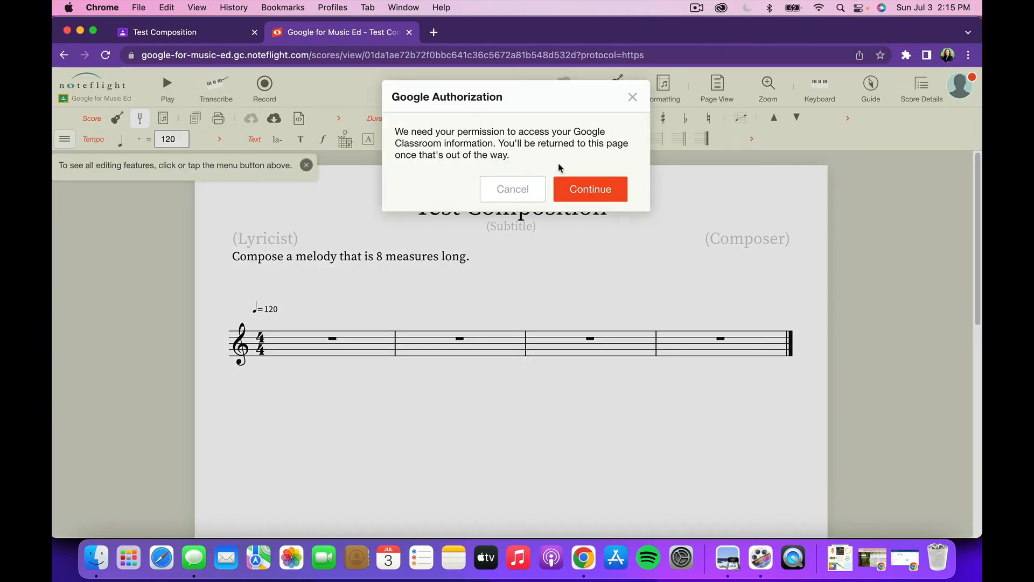
# Step: Authorize Noteflight to access the student's Google Classroom information, using the student's Google account
pyautogui.click(591, 189)
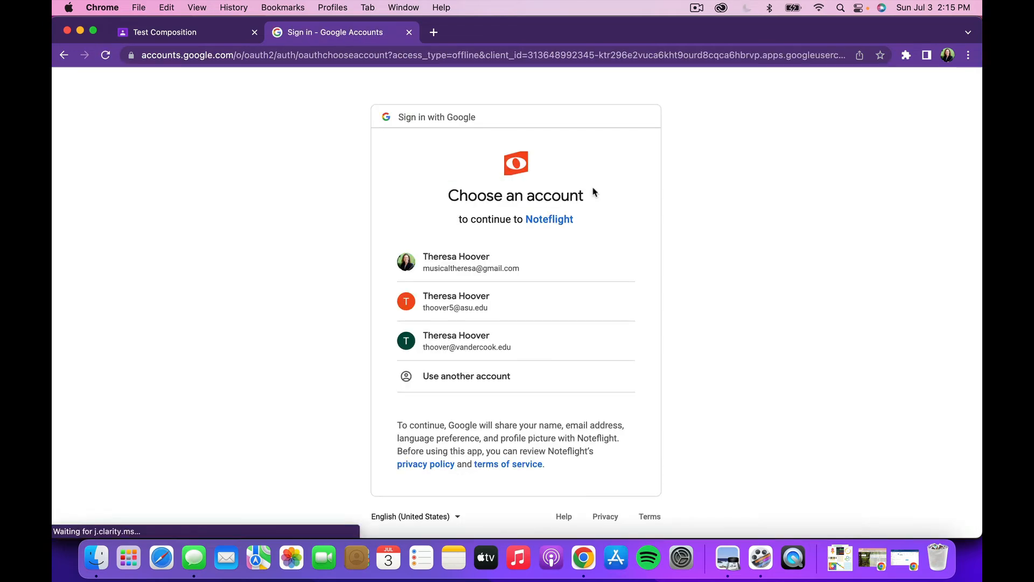
pyautogui.click(460, 268)
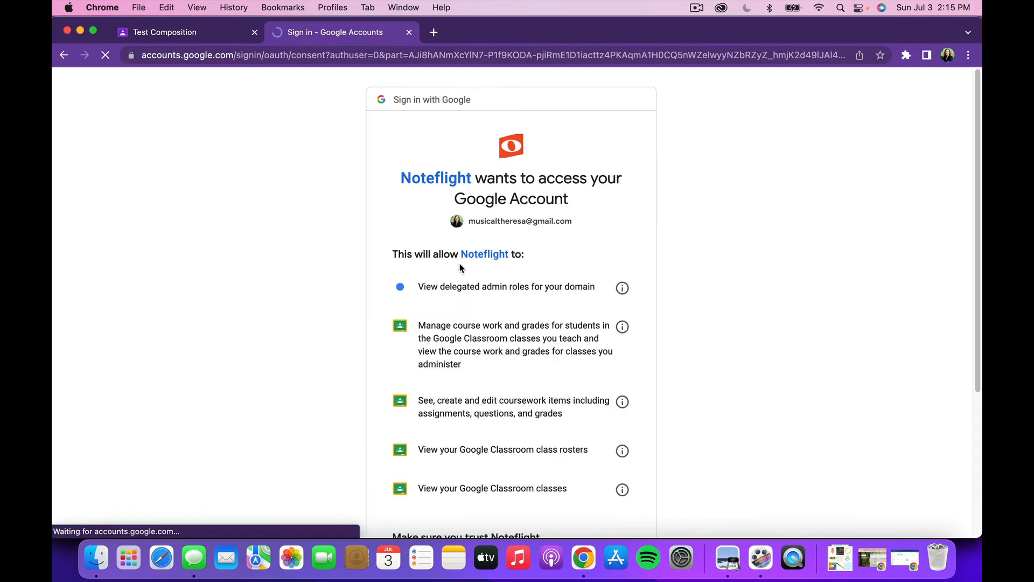
pyautogui.scroll(-3, 627, 291)
pyautogui.click(589, 447)
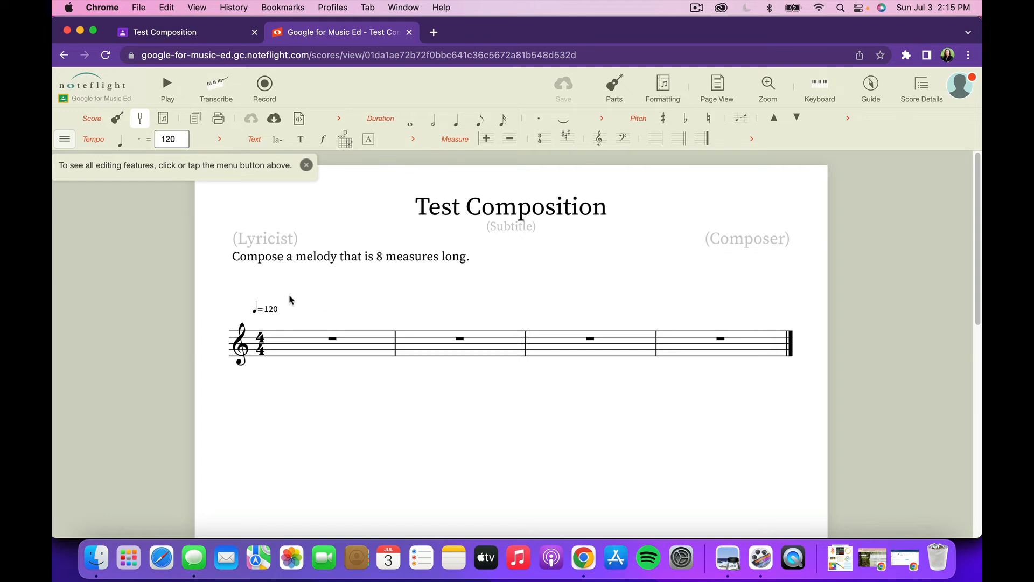
# Step: Enter the quarter notes C, D, E, F, G, F, E, D, C in the score, starting in measure 1
pyautogui.click(302, 349)
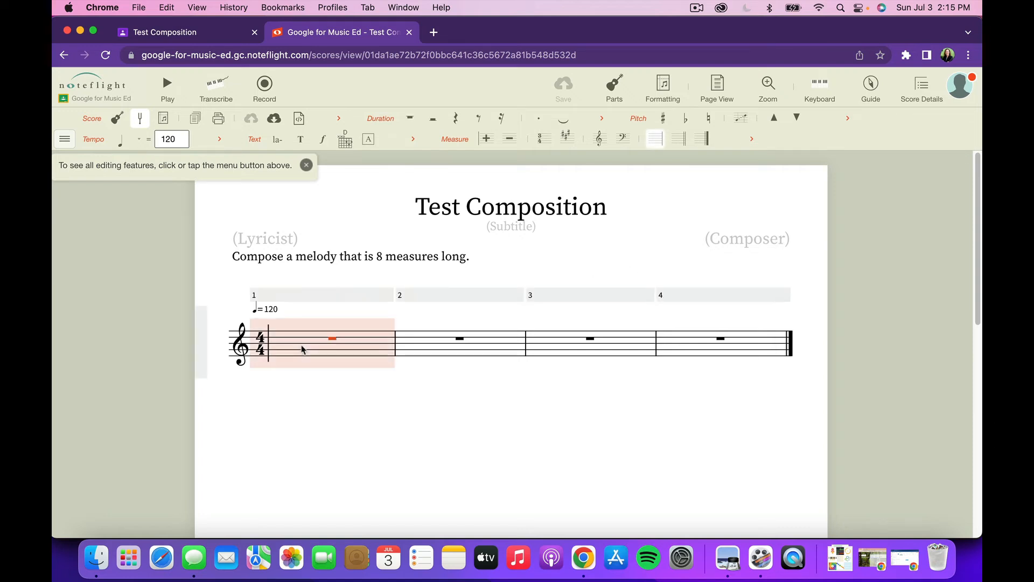
pyautogui.press('c')
pyautogui.press('d')
pyautogui.press('e')
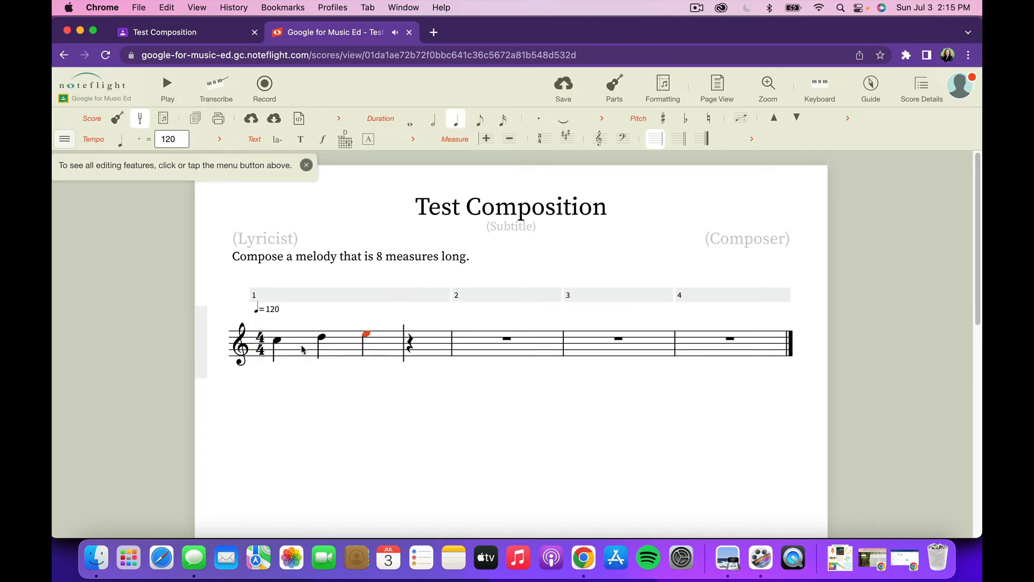
pyautogui.press('f')
pyautogui.press('g')
pyautogui.press('f')
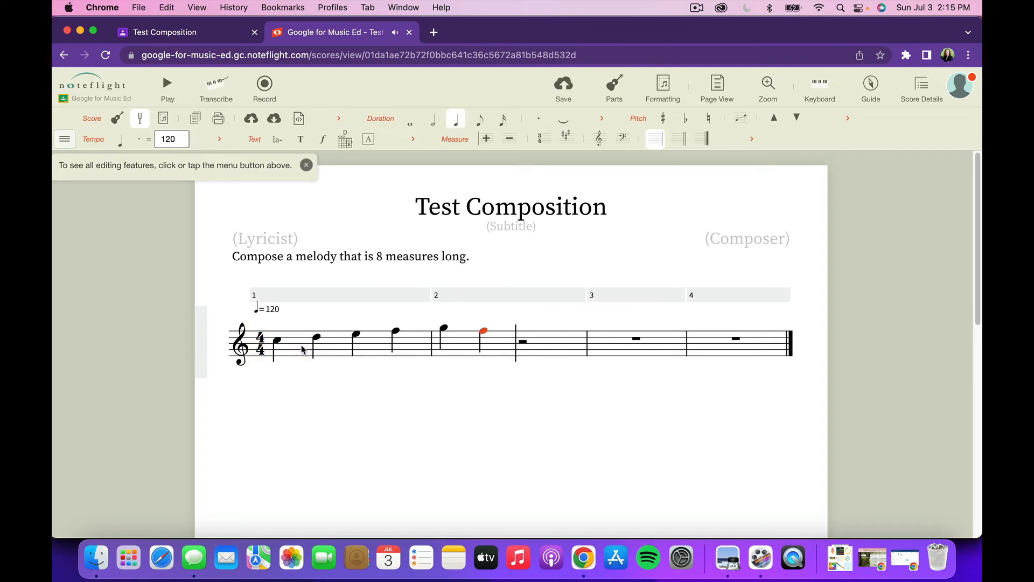
pyautogui.press('e')
pyautogui.press('d')
pyautogui.press('c')
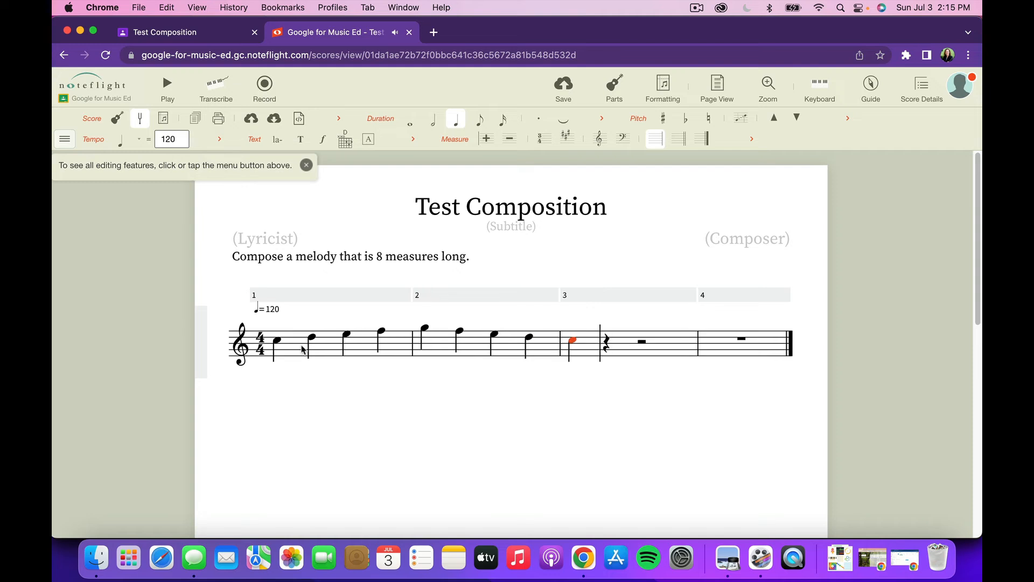
# Step: Lengthen the C in measure 3 to a whole note and deselect it
pyautogui.press('4')
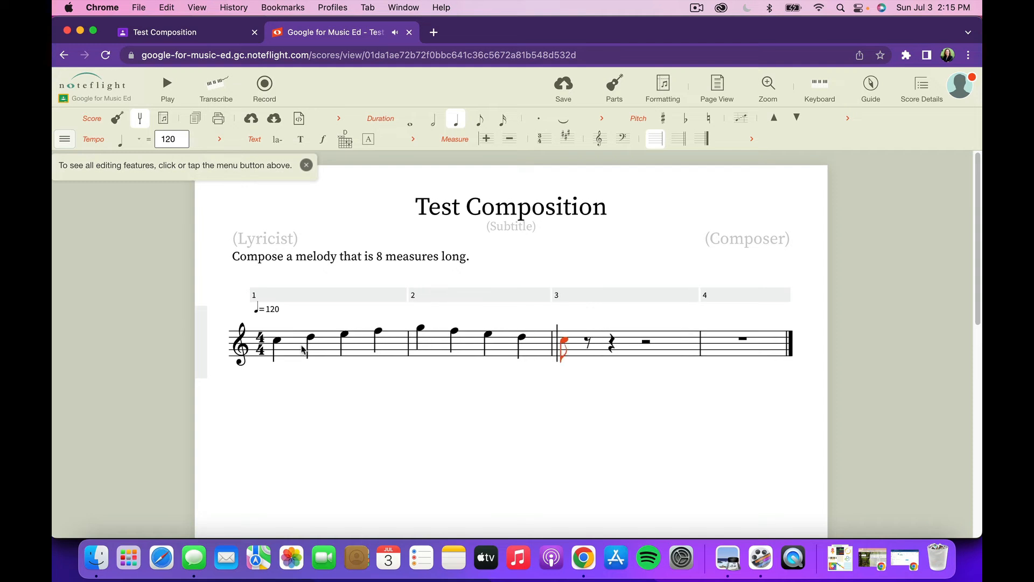
pyautogui.press('5')
pyautogui.press('6')
pyautogui.press('7')
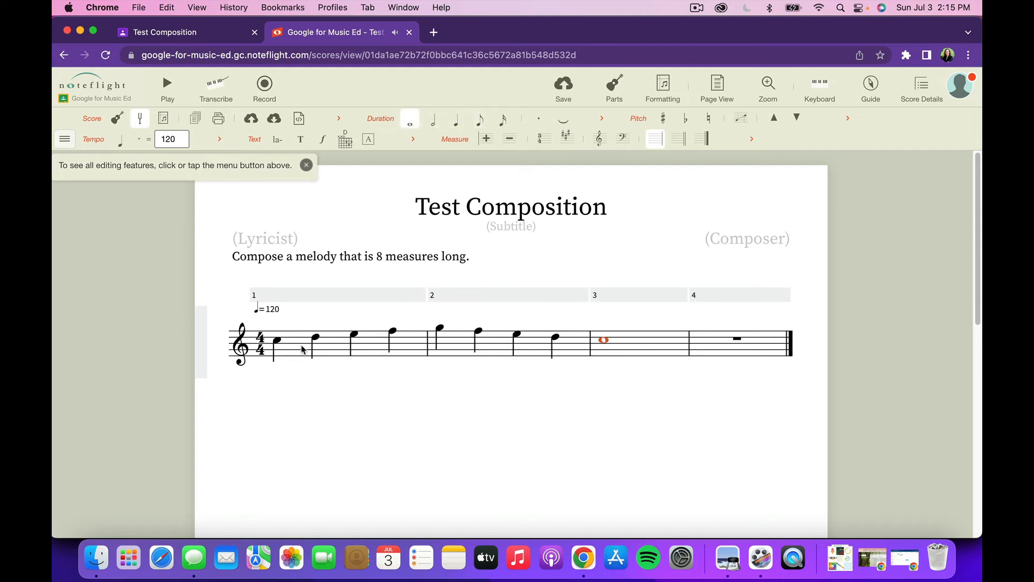
pyautogui.click(337, 437)
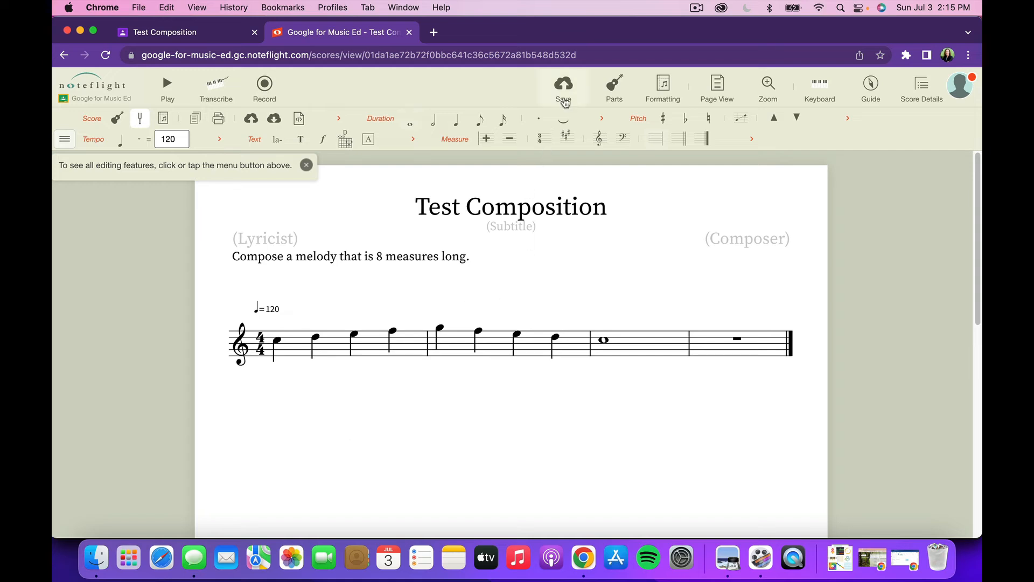
# Step: Save the student's score and turn it in for the Test Composition assignment from the score details
pyautogui.click(563, 86)
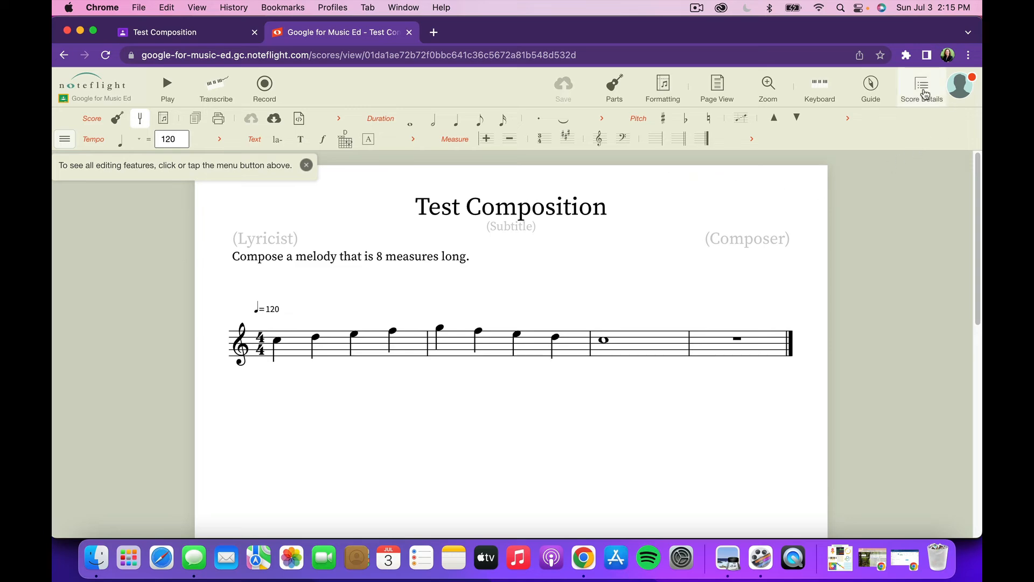
pyautogui.click(924, 94)
pyautogui.scroll(-2, 821, 305)
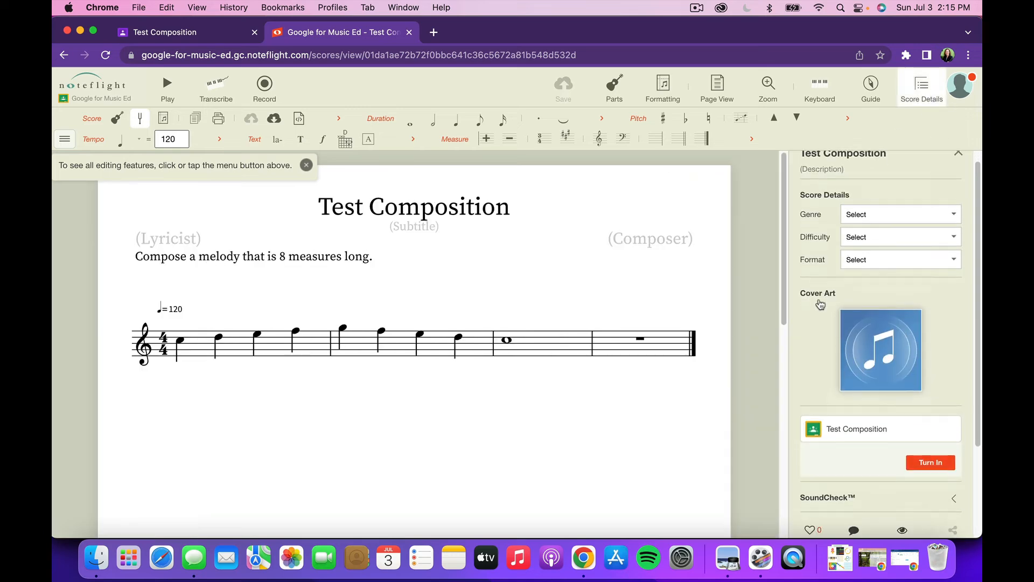
pyautogui.scroll(-3, 820, 305)
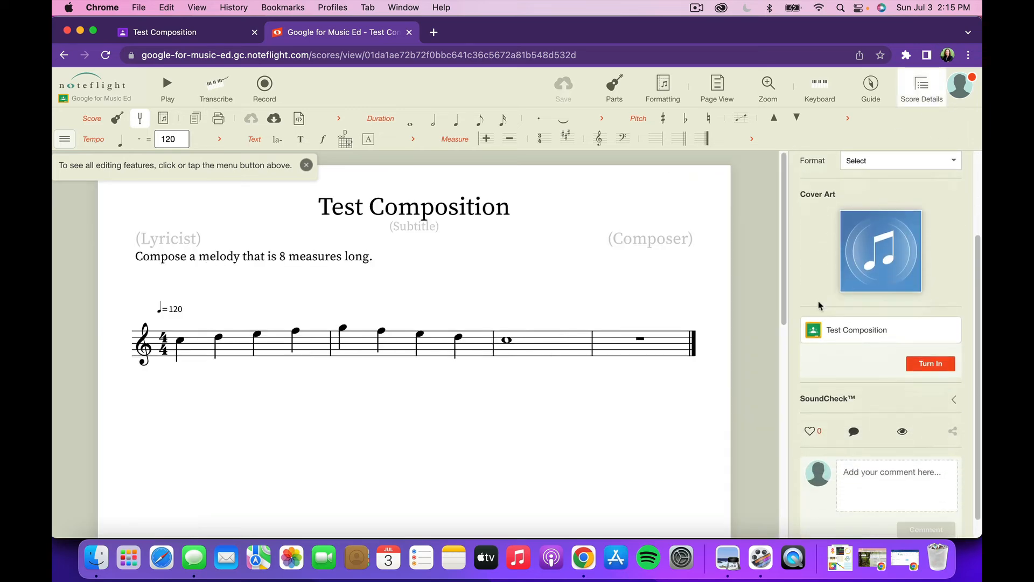
pyautogui.click(930, 364)
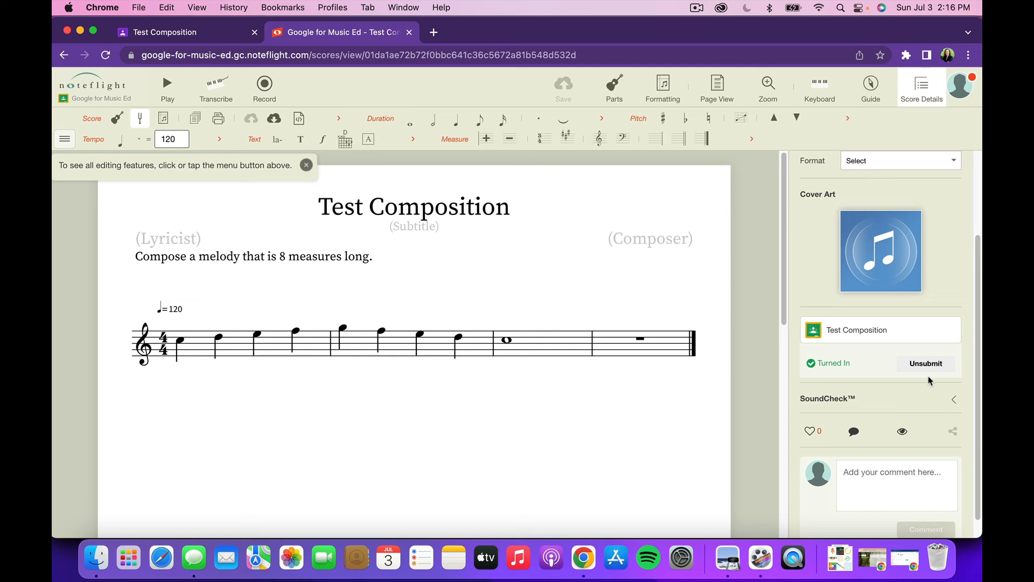
# Step: Switch to the teacher's Classroom window, refresh the assignment's student work, view the student's submitted score and return to the student work page
pyautogui.press('super+grave')
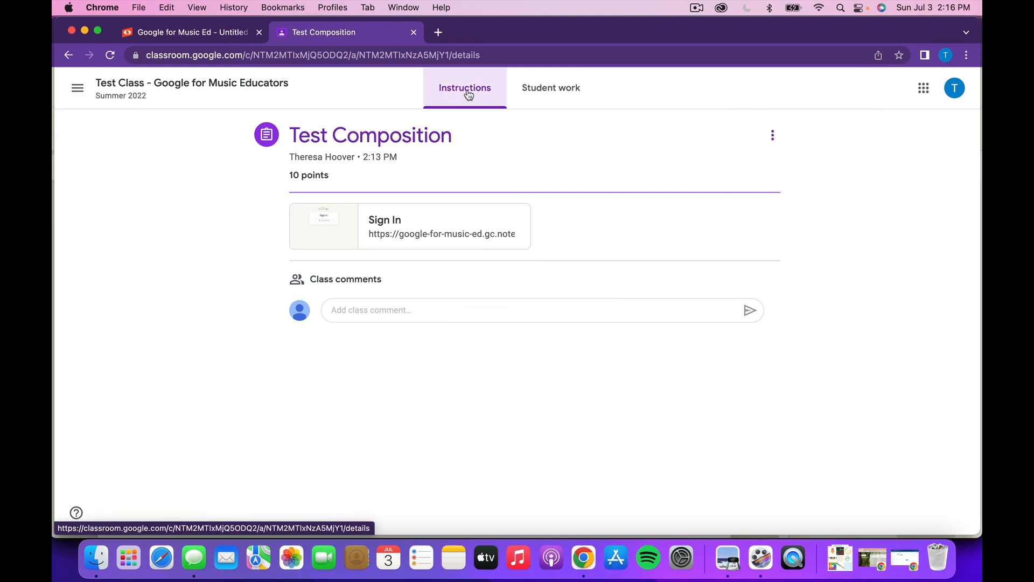
pyautogui.click(546, 88)
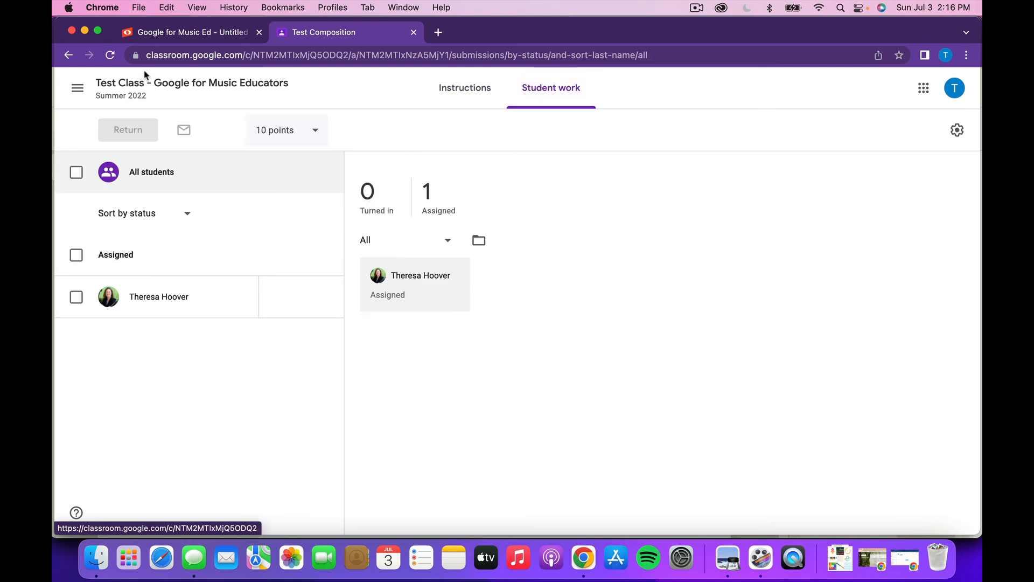
pyautogui.click(111, 56)
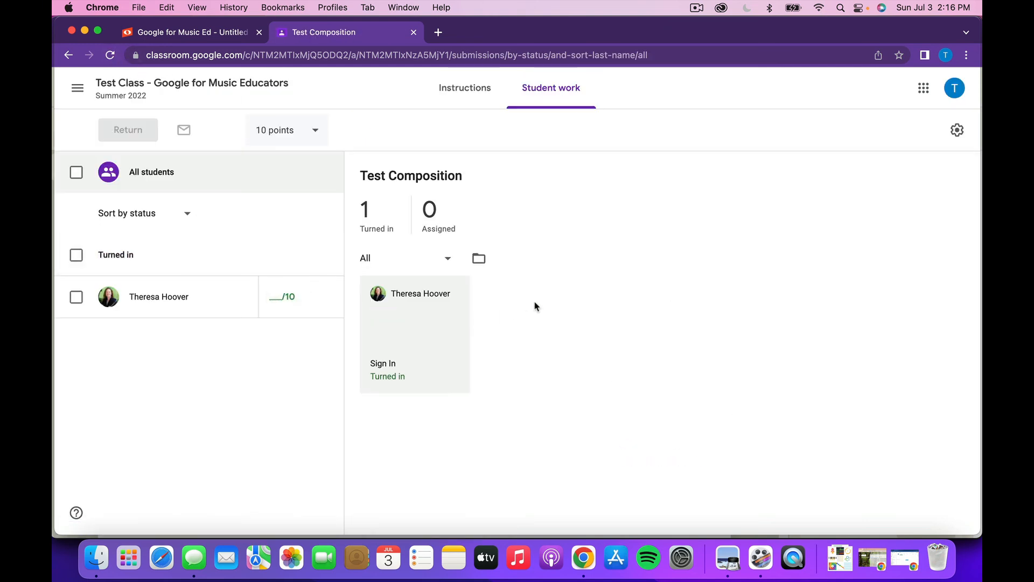
pyautogui.click(433, 330)
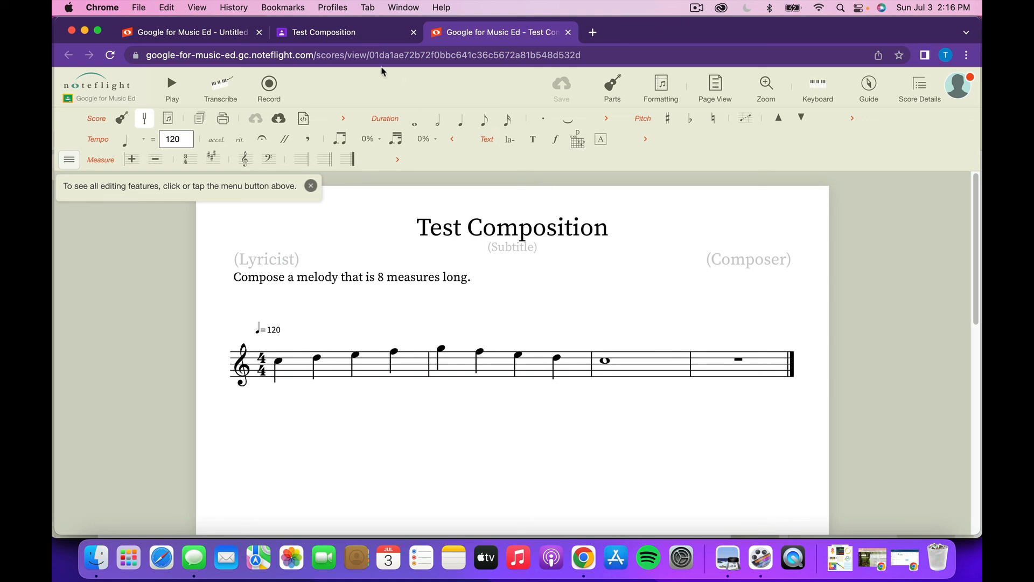
pyautogui.click(364, 35)
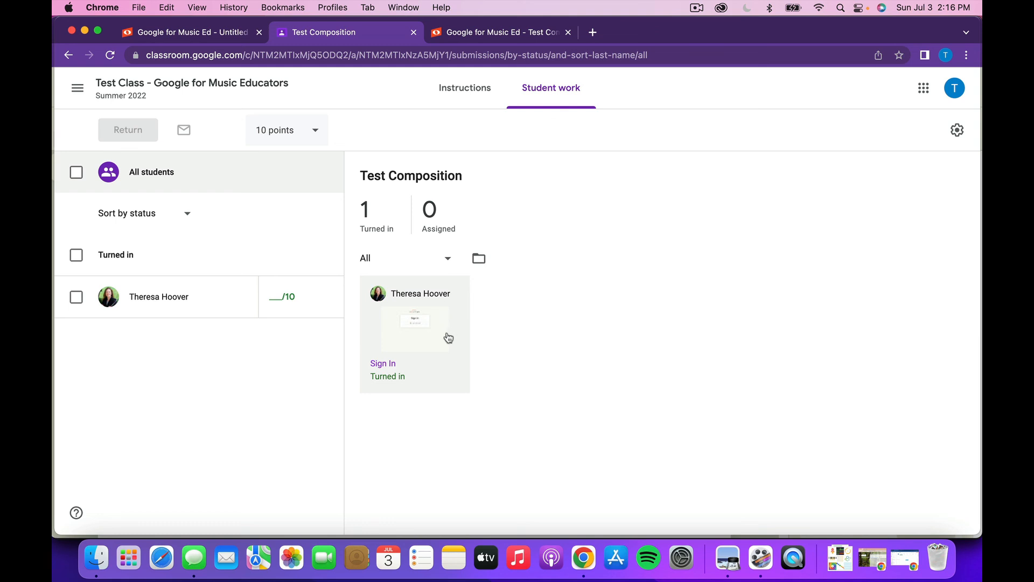